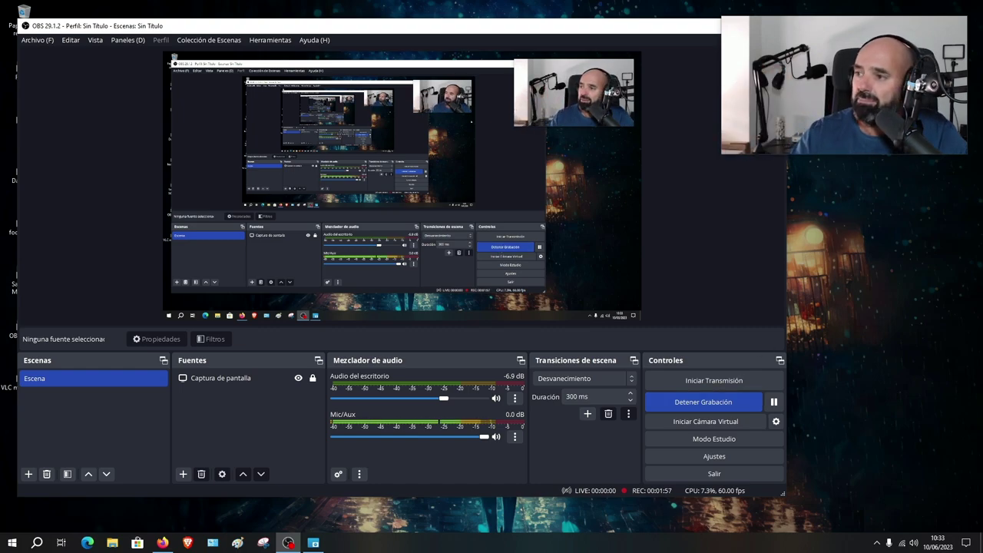
# Minimize the OBS window to clear the desktop and nudge the webcam overlay slightly lower
pyautogui.moveTo(647, 33); pyautogui.dragTo(578, 129)
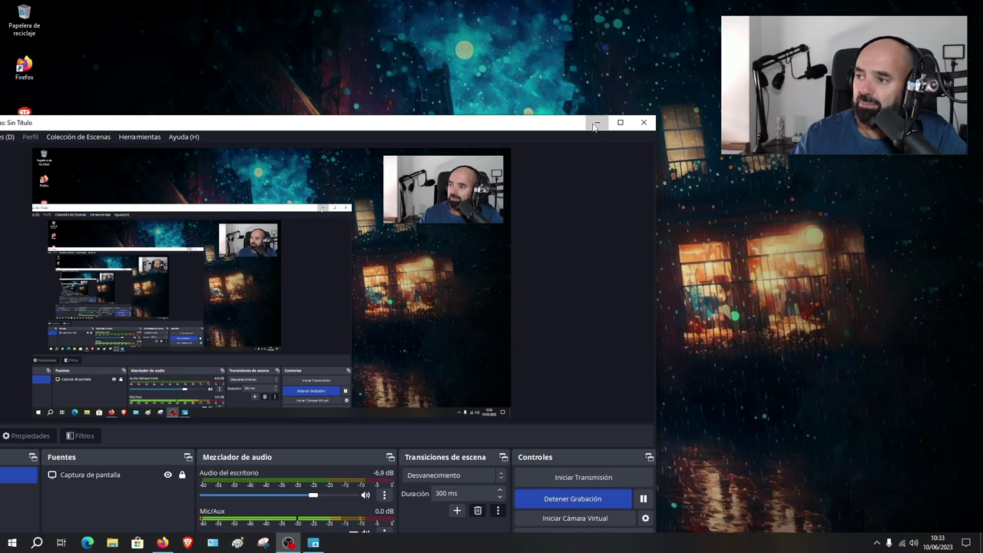
pyautogui.click(597, 123)
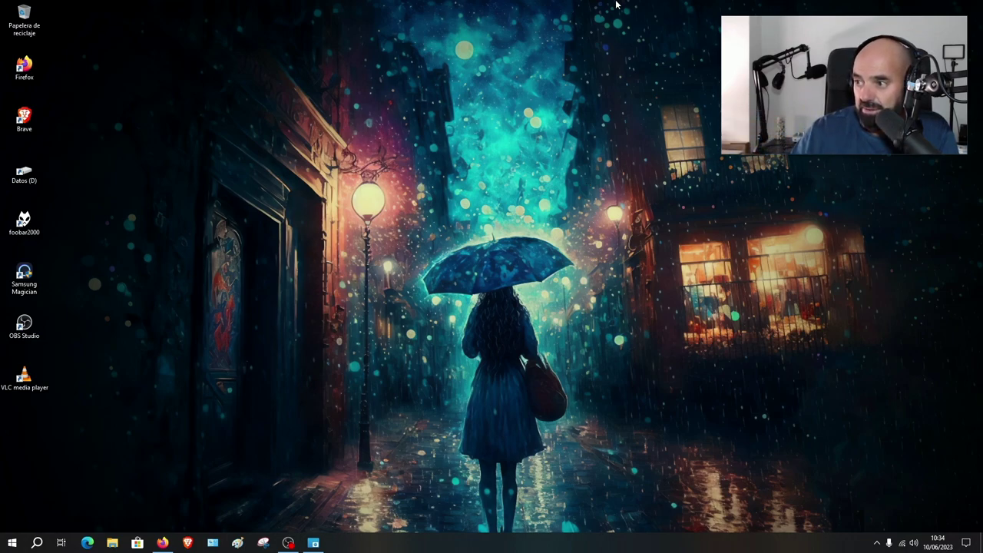
pyautogui.moveTo(820, 24)
pyautogui.mouseDown()
pyautogui.moveTo(806, 82)
pyautogui.moveTo(573, 220)
pyautogui.moveTo(822, 32)
pyautogui.mouseUp()
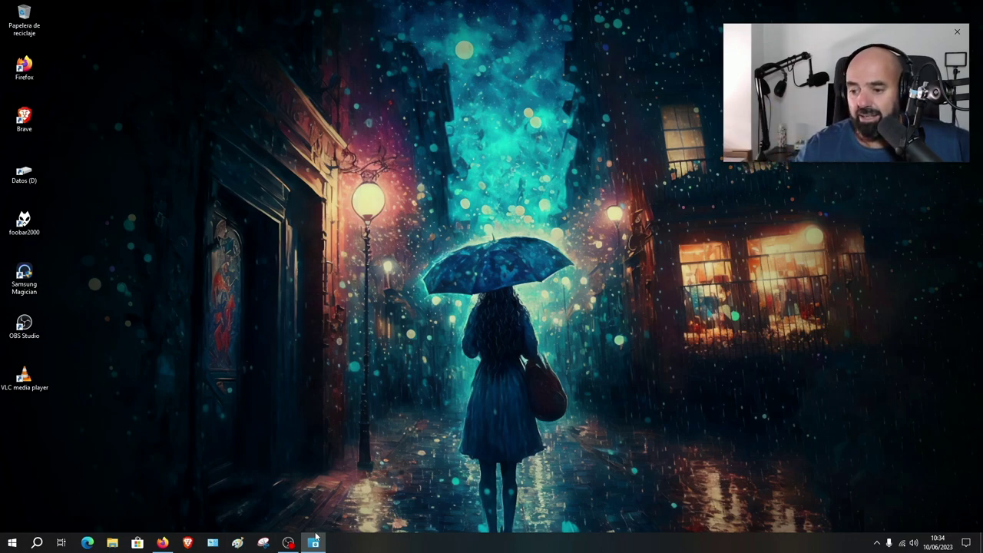
# Bring OBS back into view, review the source types that can be added to the scene, and minimize it
pyautogui.click(288, 543)
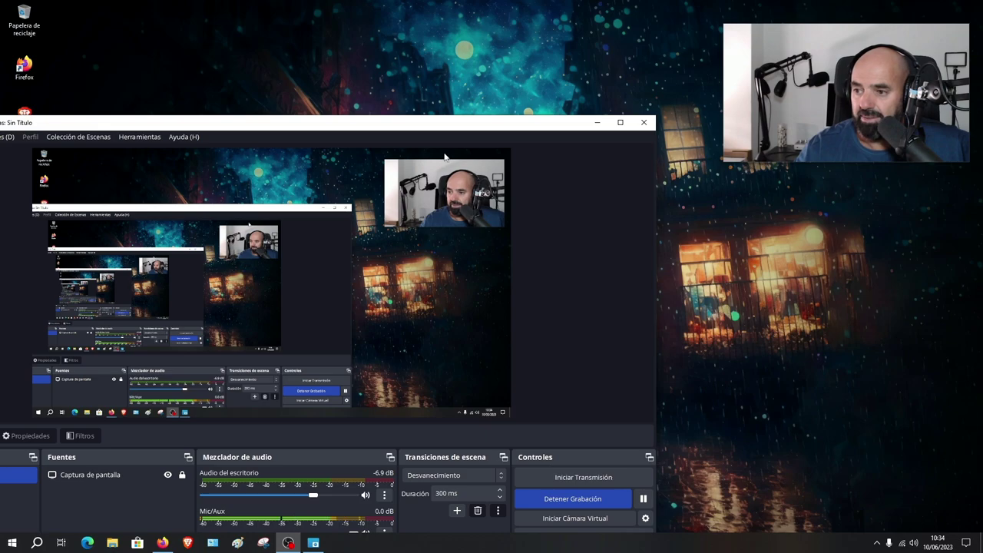
pyautogui.moveTo(440, 132); pyautogui.dragTo(503, 45)
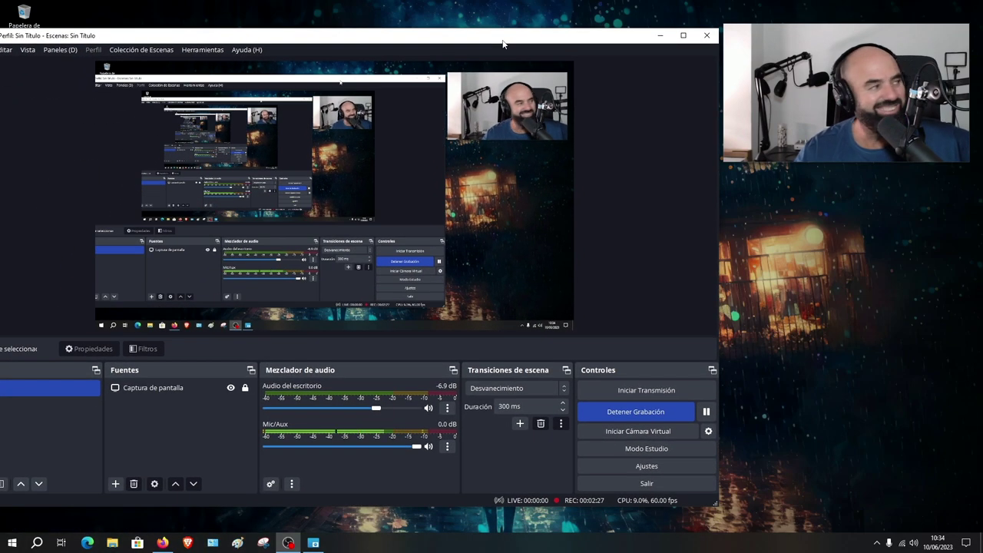
pyautogui.click(115, 484)
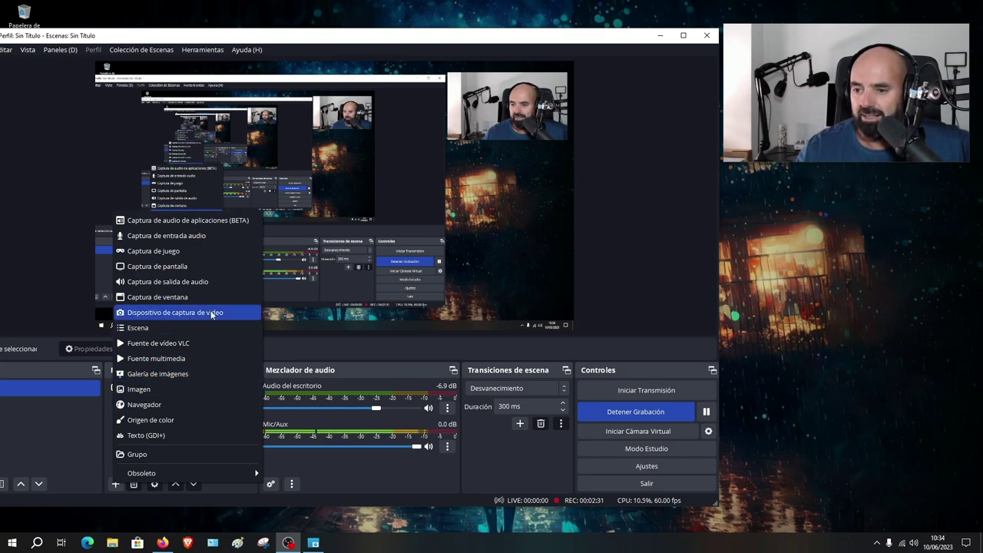
pyautogui.click(674, 238)
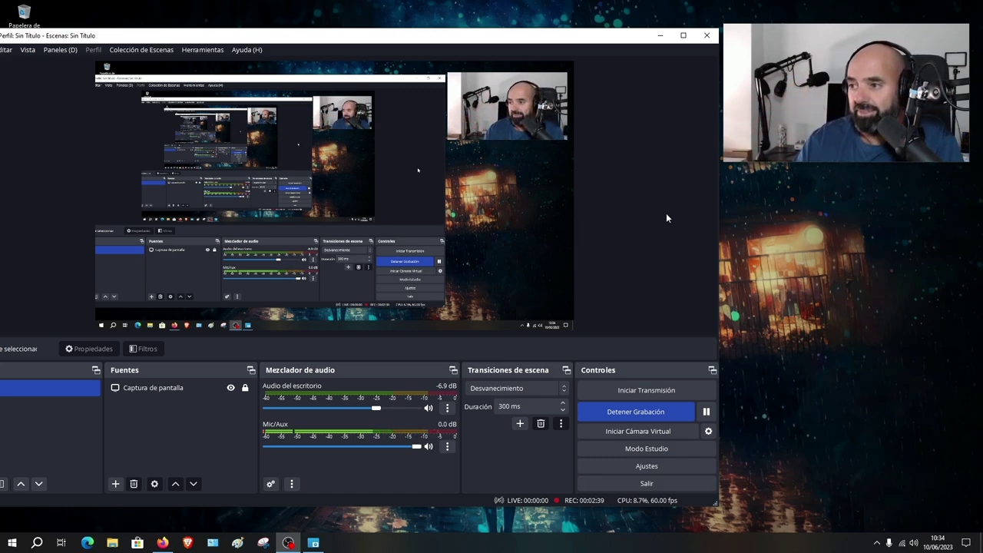
pyautogui.click(658, 36)
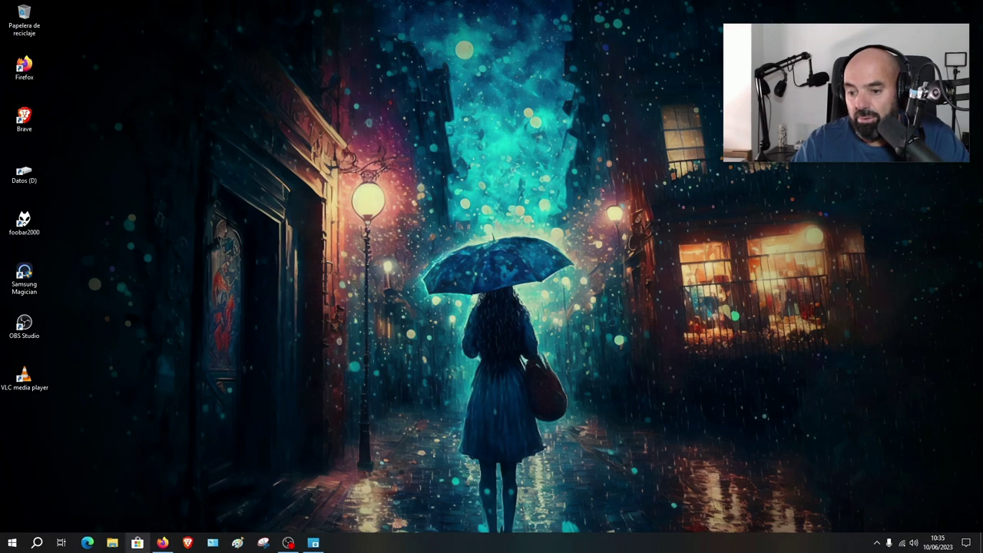
# Switch to Firefox, check the maximized browser window beneath the webcam overlay, and minimize it
pyautogui.click(162, 542)
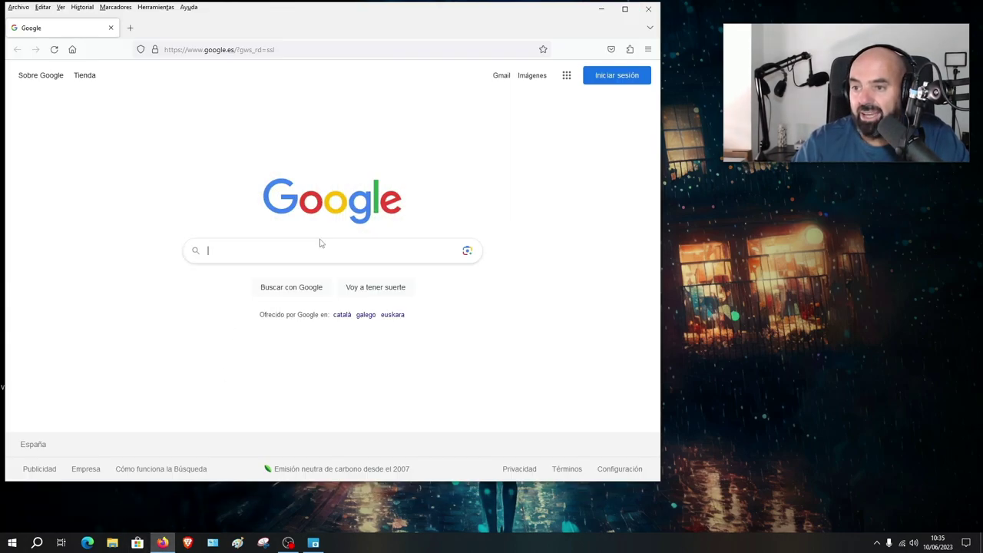
pyautogui.click(624, 9)
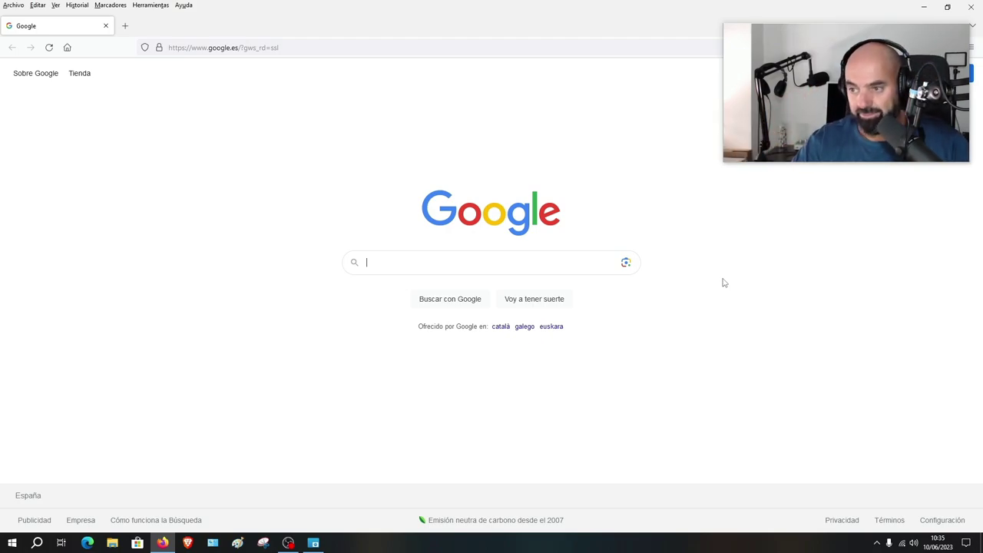
pyautogui.moveTo(873, 57)
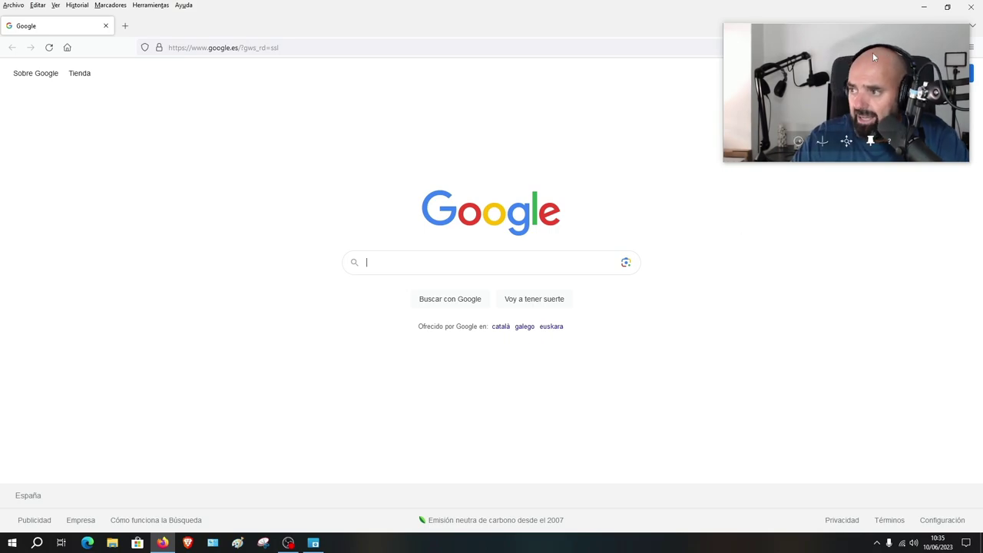
pyautogui.click(947, 7)
pyautogui.moveTo(519, 15); pyautogui.dragTo(555, 103)
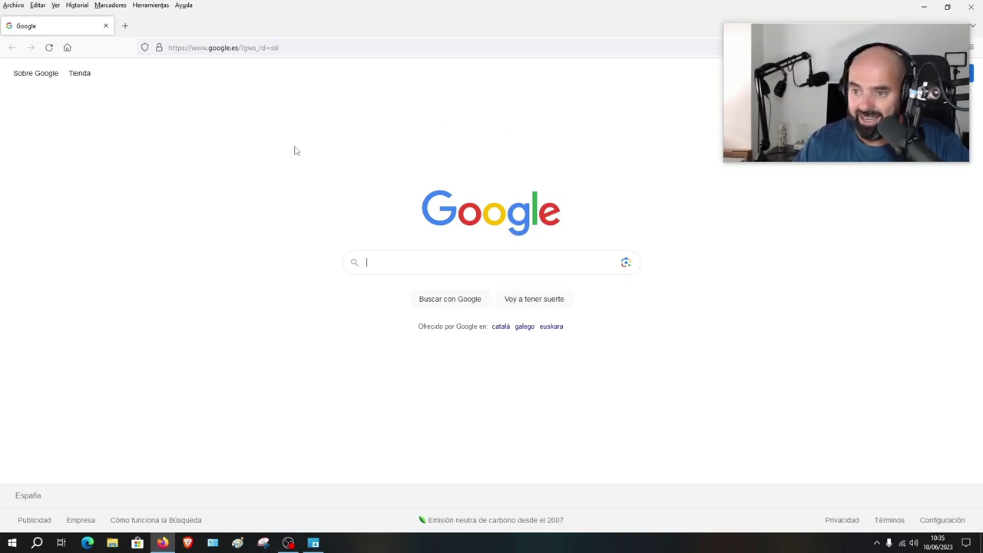
pyautogui.click(924, 7)
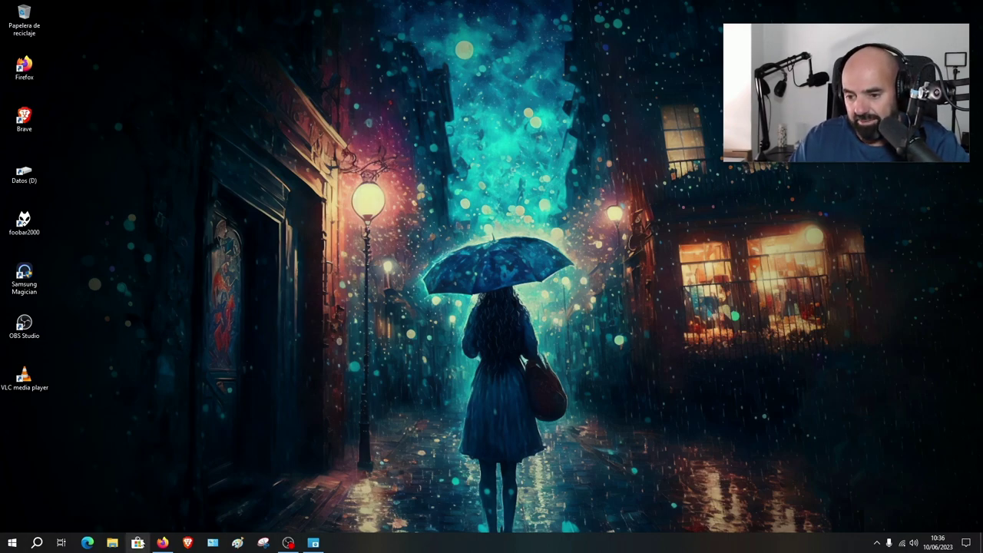
# Open Microsoft Store, then shrink and reposition its window so it sits clear of the webcam overlay
pyautogui.click(136, 542)
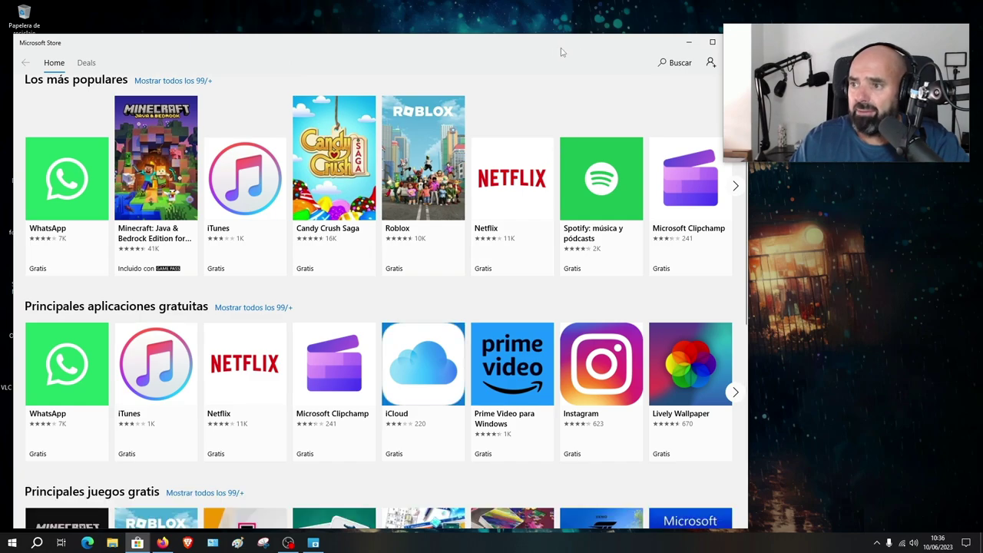
pyautogui.moveTo(545, 44); pyautogui.dragTo(468, 83)
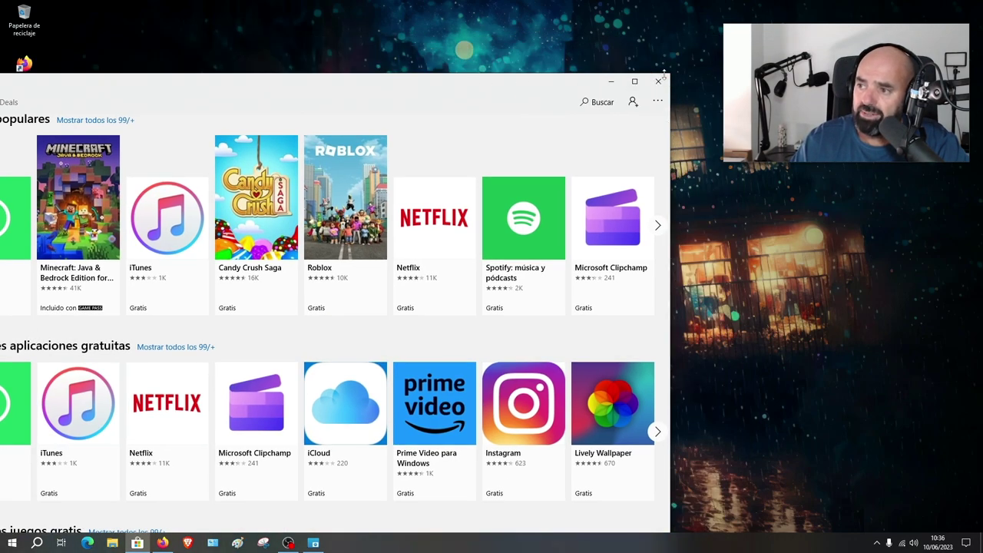
pyautogui.moveTo(668, 75); pyautogui.dragTo(636, 146)
pyautogui.moveTo(476, 165); pyautogui.dragTo(521, 70)
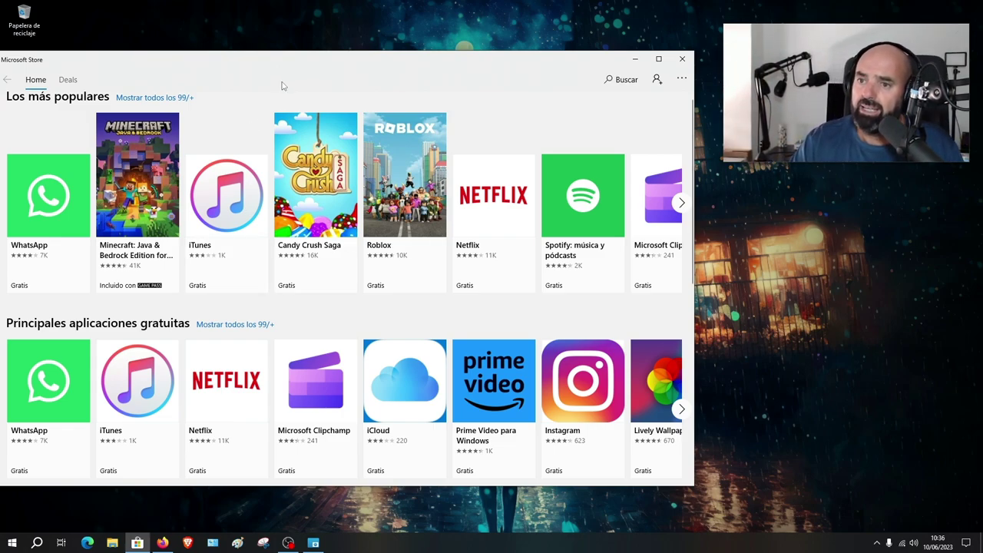
pyautogui.moveTo(282, 86); pyautogui.dragTo(306, 102)
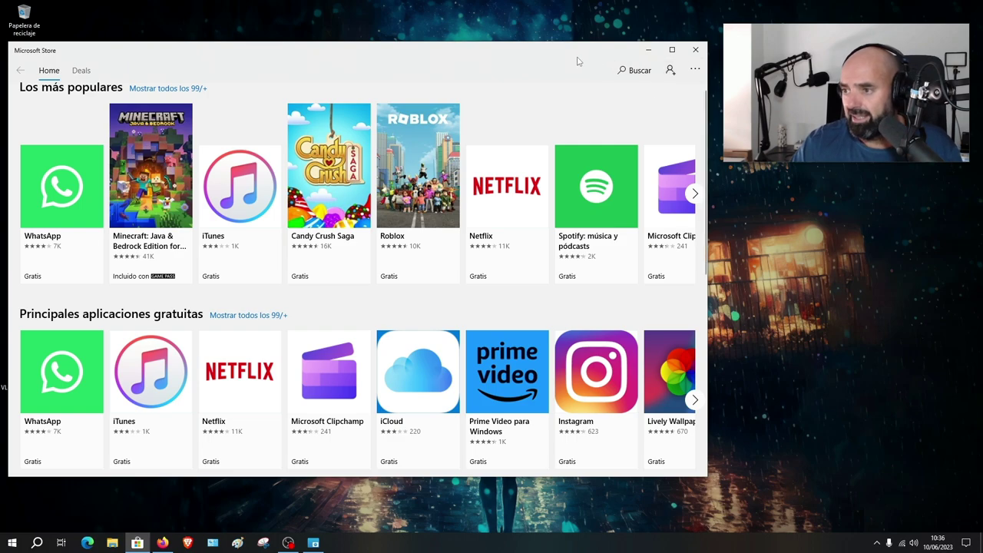
pyautogui.moveTo(576, 59); pyautogui.dragTo(564, 69)
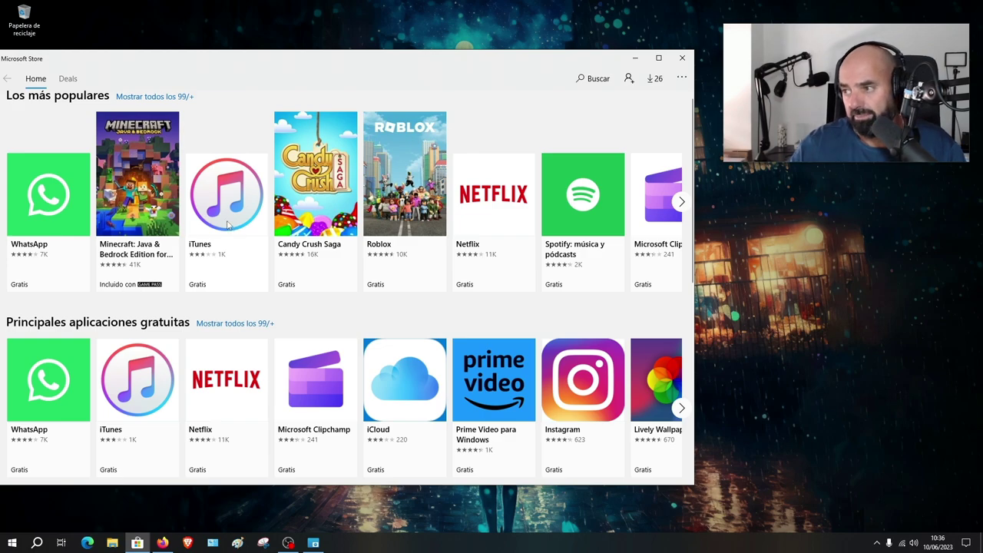
# Search the store for "webcam pip" and open the Webcam PiP app page
pyautogui.click(581, 86)
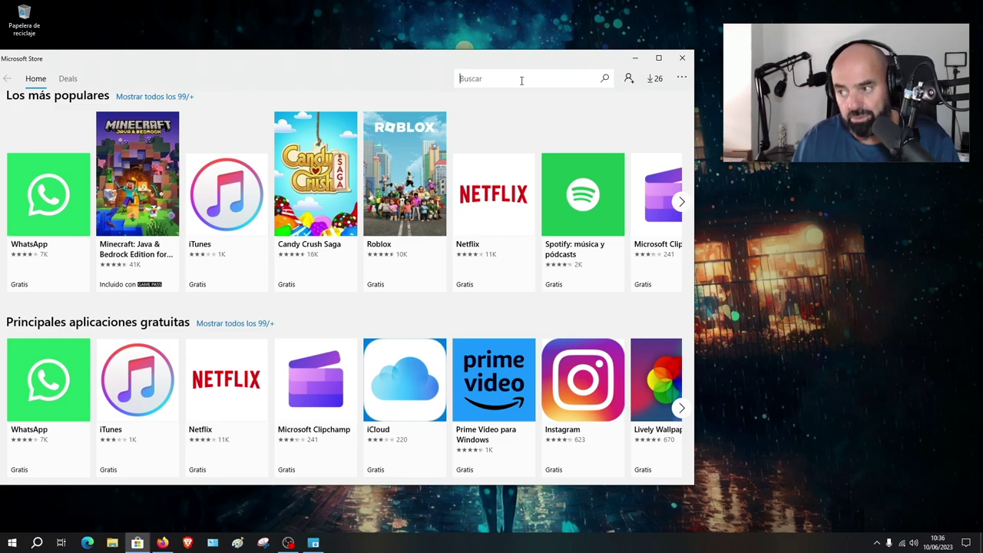
pyautogui.write('webcam')
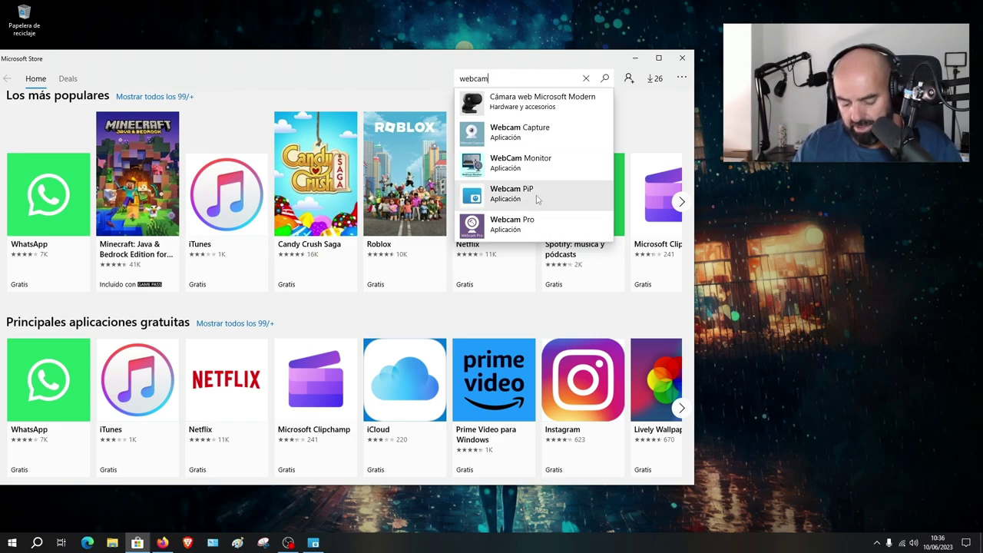
pyautogui.write('ip')
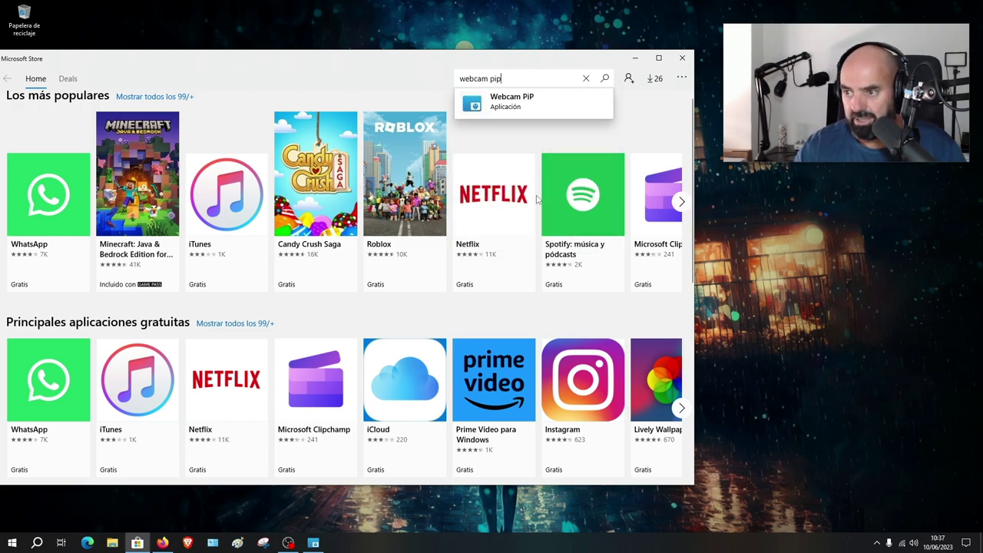
pyautogui.click(512, 102)
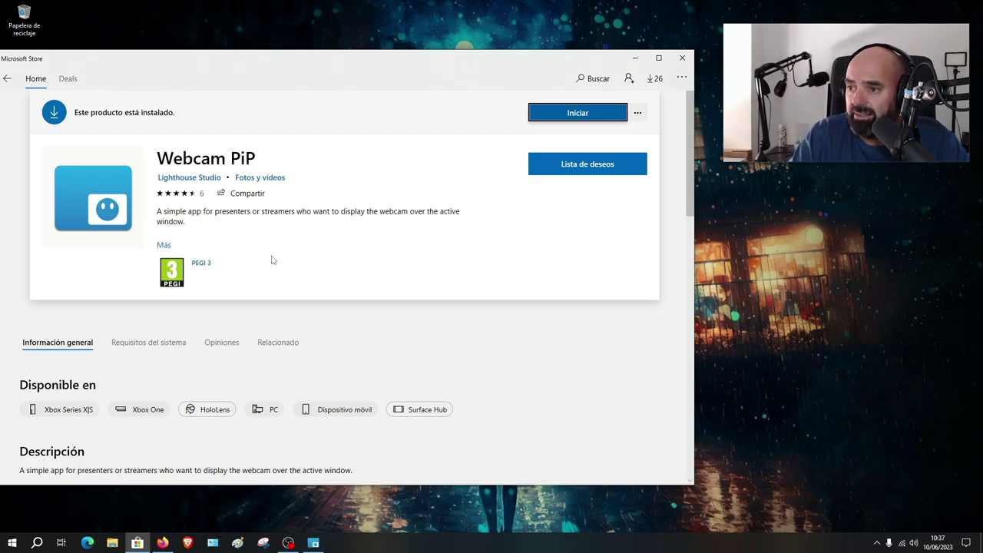
# Read through the Webcam PiP app page and close the store window
pyautogui.scroll(-3, 271, 261)
pyautogui.scroll(3, 272, 230)
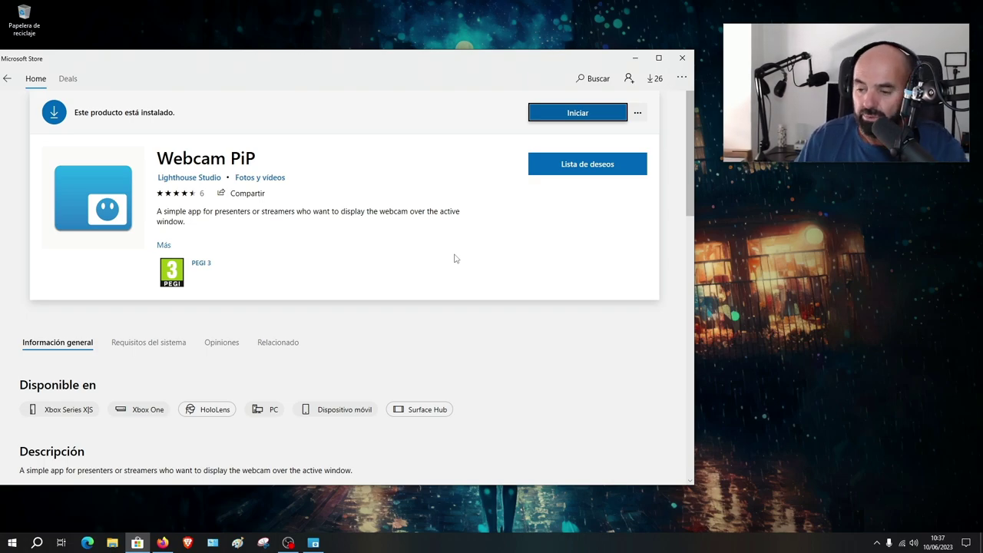
pyautogui.scroll(-5, 338, 306)
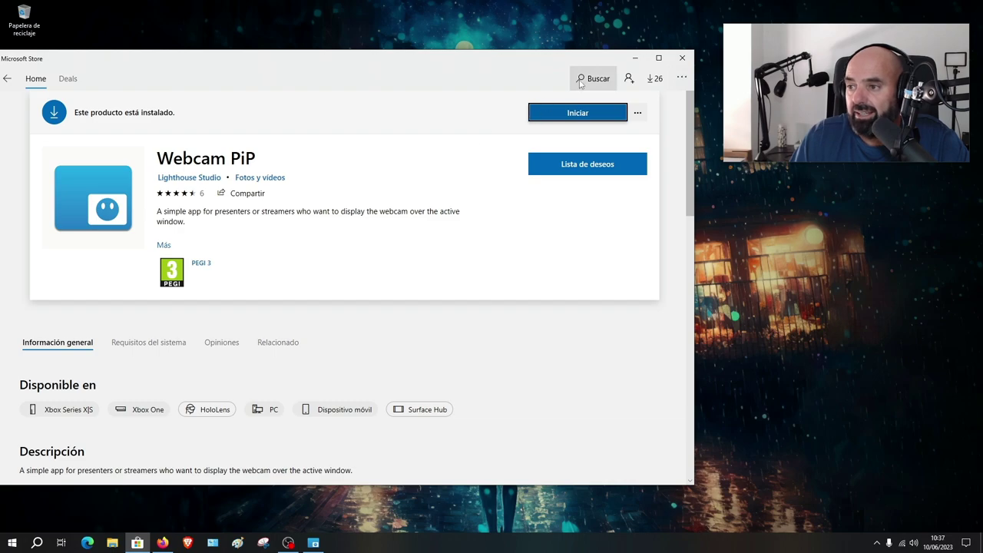
pyautogui.click(682, 58)
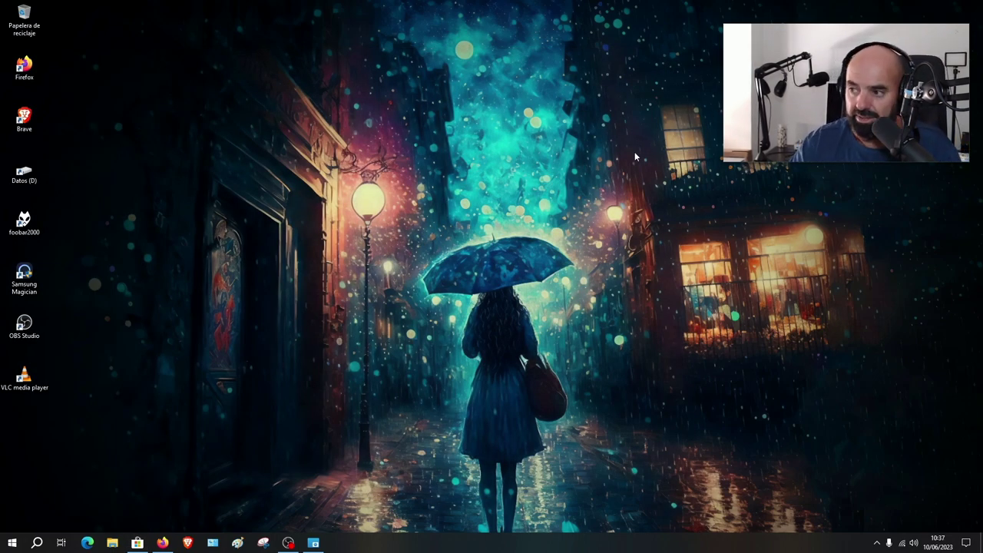
# Move the webcam overlay toward the middle of the desktop, unpin it to its full-screen view, and return it to picture-in-picture
pyautogui.moveTo(811, 38); pyautogui.dragTo(353, 138)
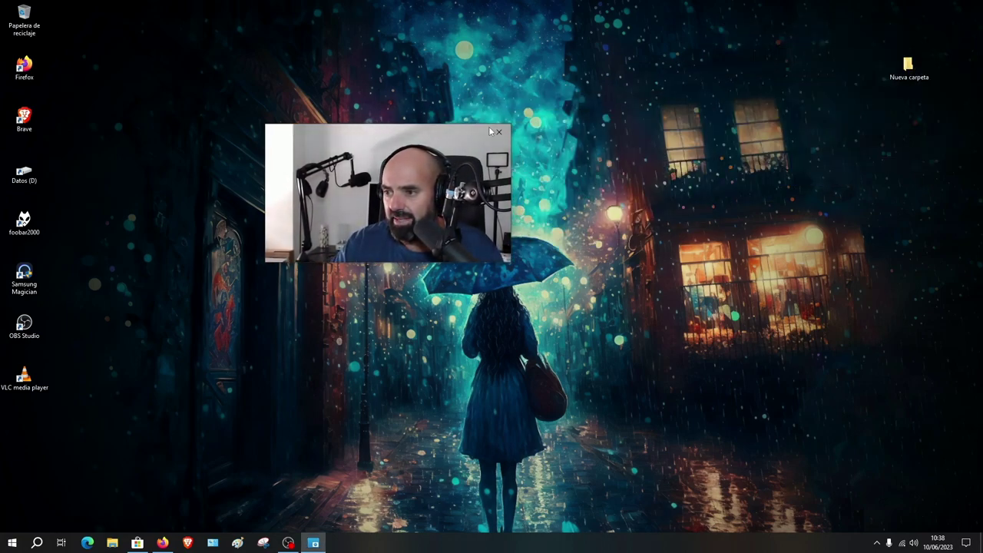
pyautogui.moveTo(489, 132); pyautogui.dragTo(628, 128)
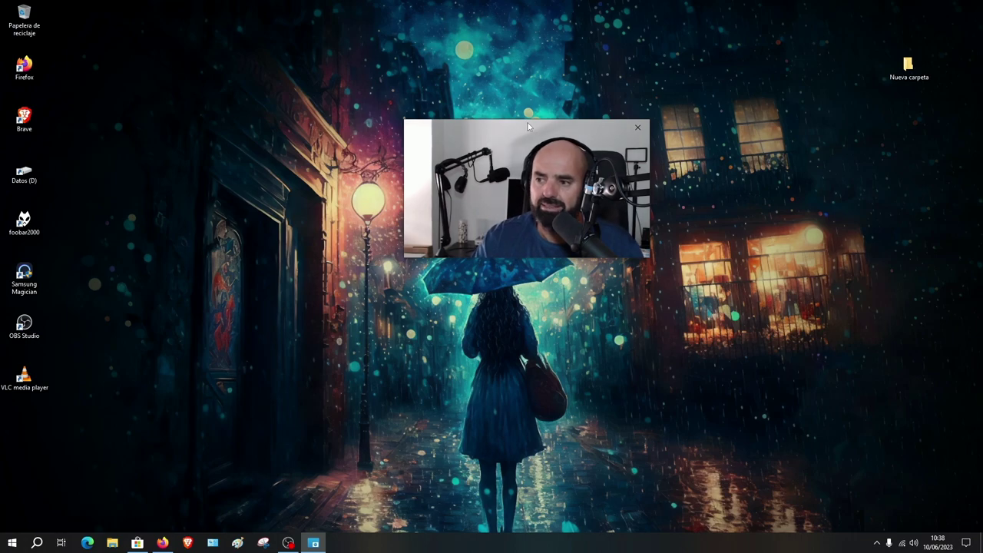
pyautogui.moveTo(545, 201)
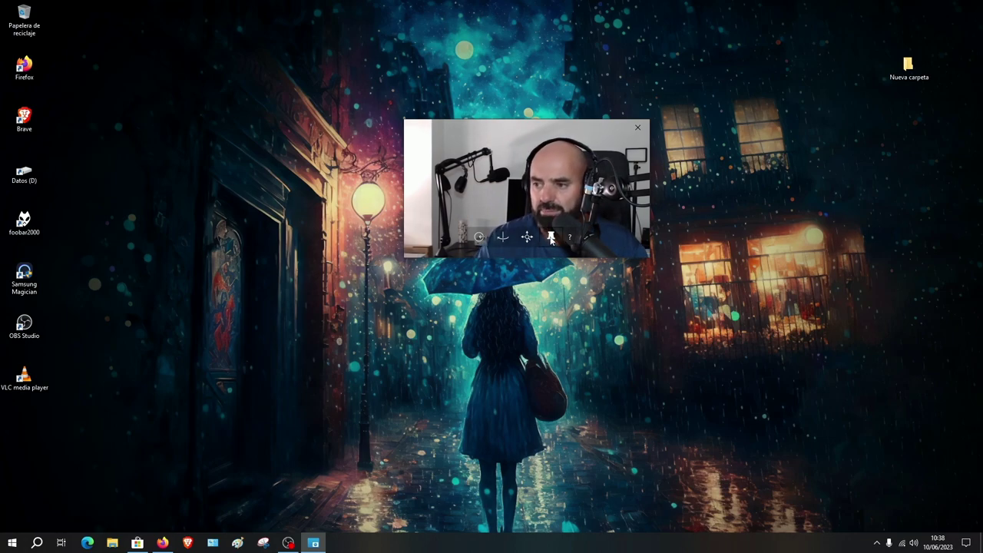
pyautogui.click(549, 237)
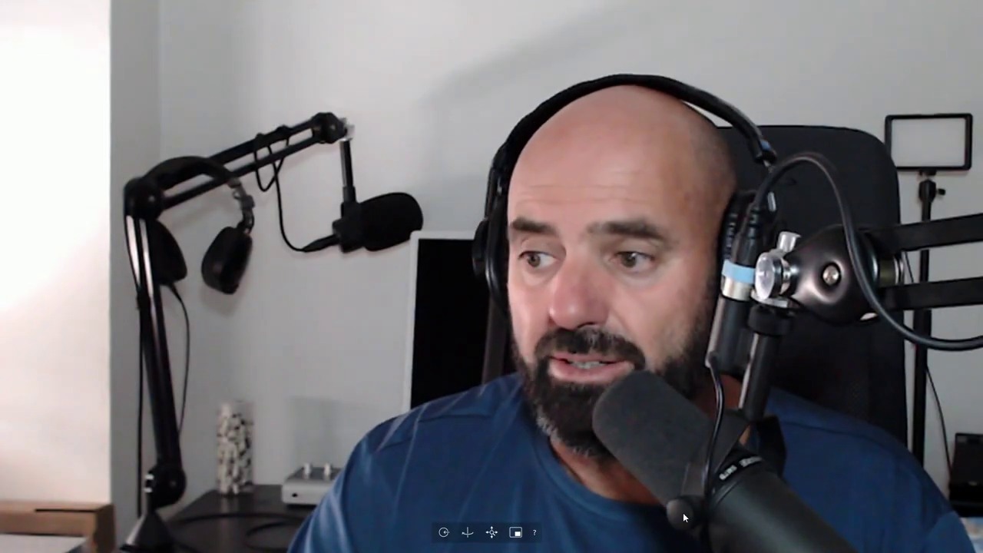
pyautogui.click(516, 532)
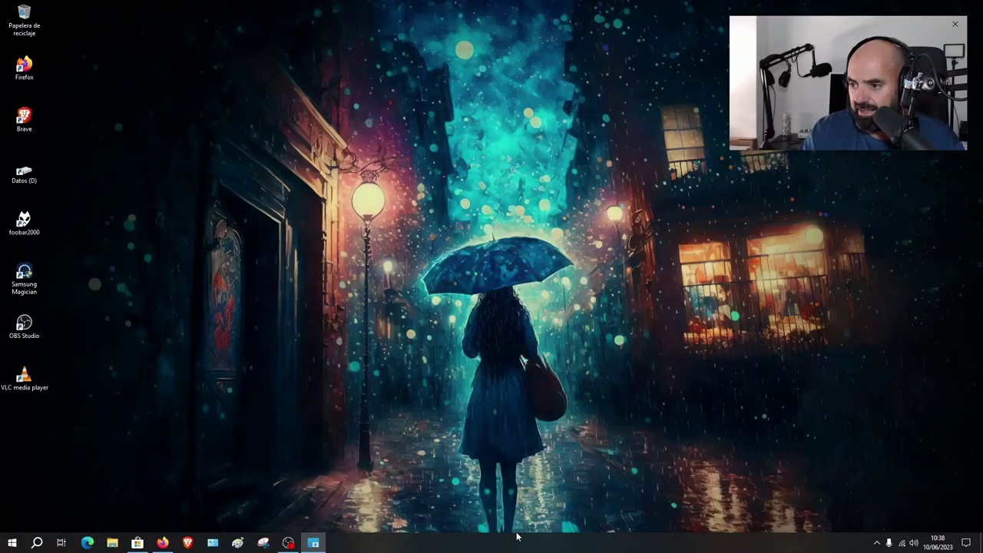
# Place the webcam overlay near the middle of the desktop and pan its image one step right and back left
pyautogui.moveTo(863, 23); pyautogui.dragTo(628, 117)
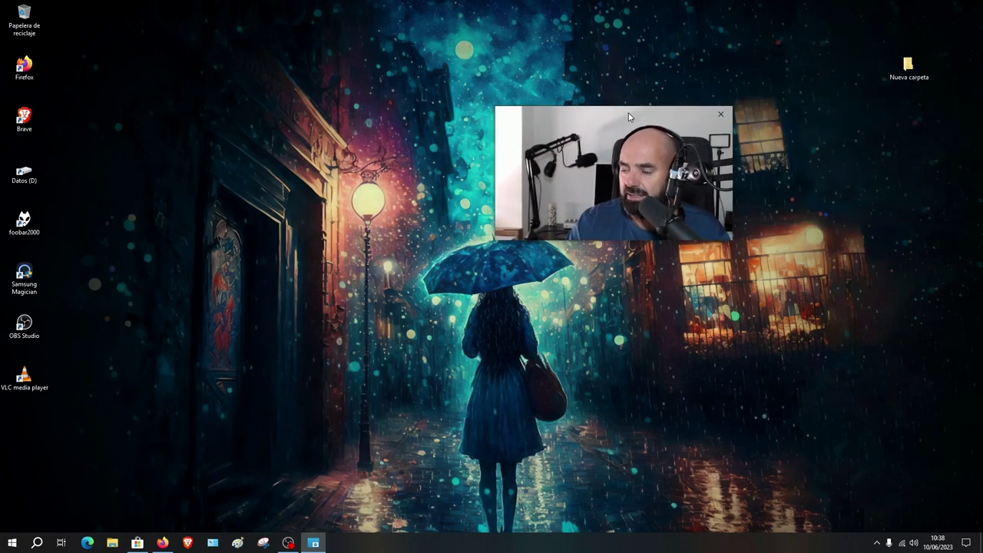
pyautogui.moveTo(619, 221)
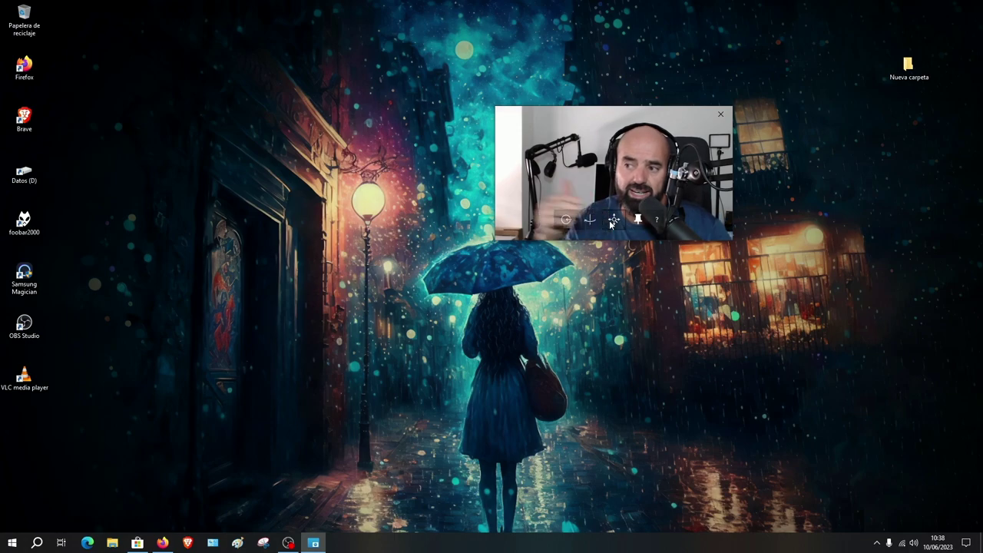
pyautogui.click(614, 220)
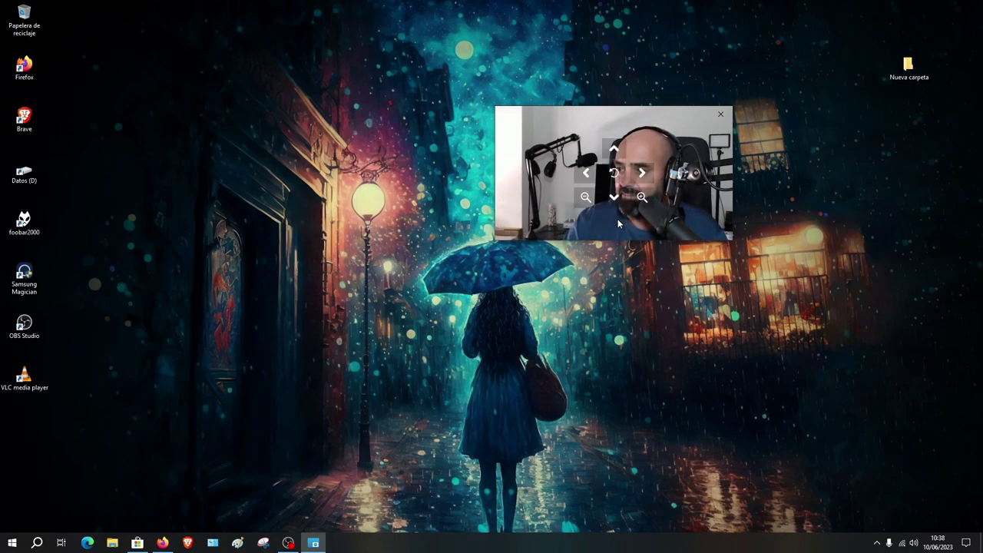
pyautogui.click(642, 173)
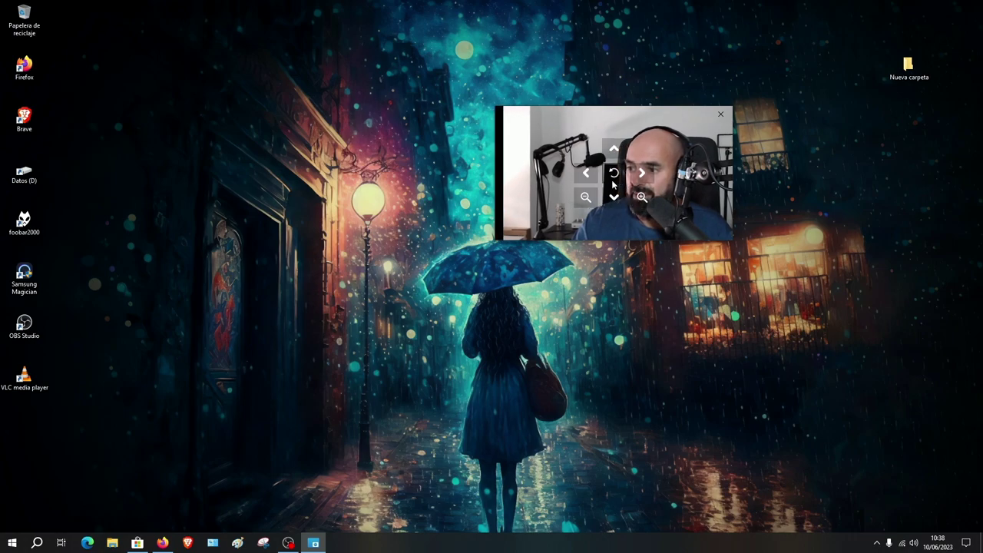
pyautogui.click(585, 173)
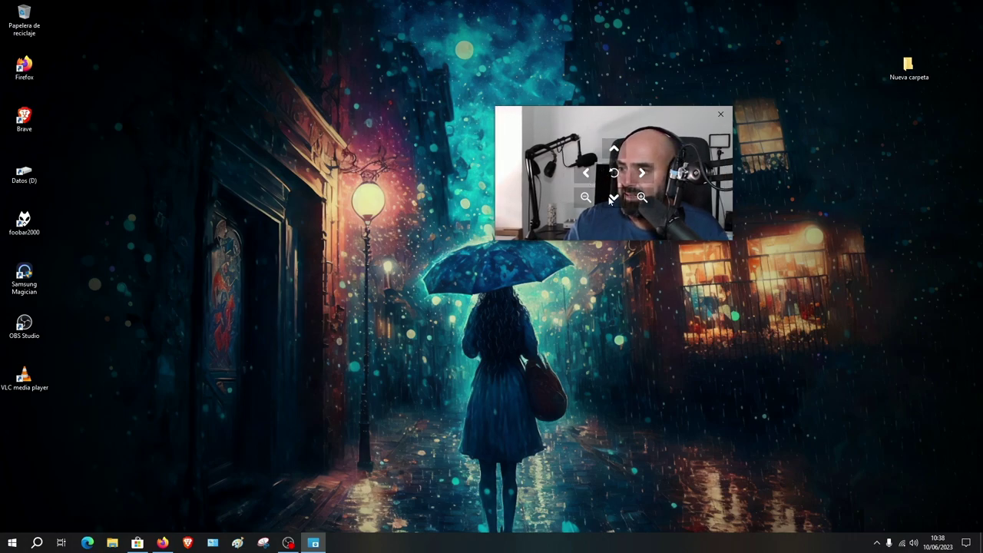
# Try panning the webcam image up and zooming in, reset its framing, and hide the pan and zoom controls
pyautogui.click(614, 173)
pyautogui.click(615, 151)
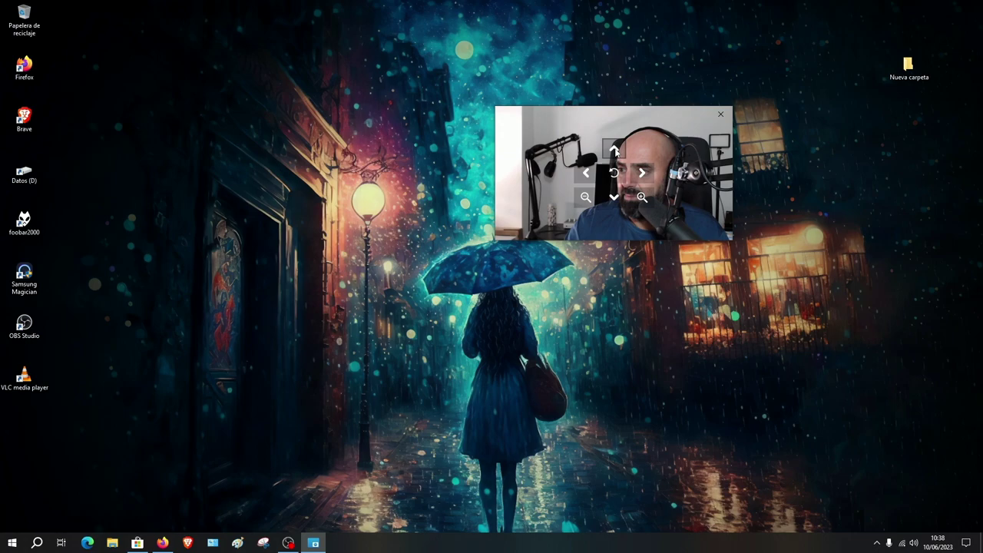
pyautogui.click(641, 197)
pyautogui.click(614, 173)
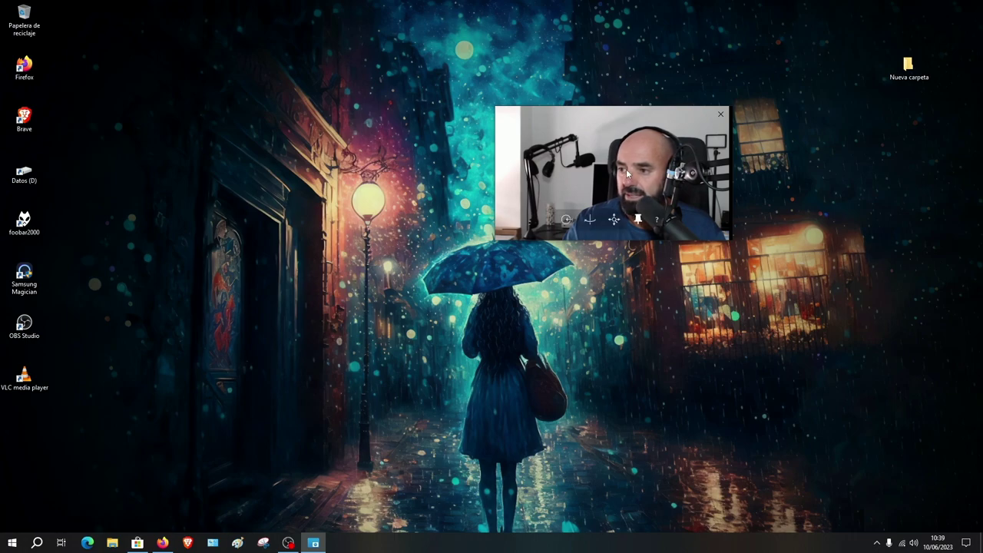
pyautogui.click(614, 220)
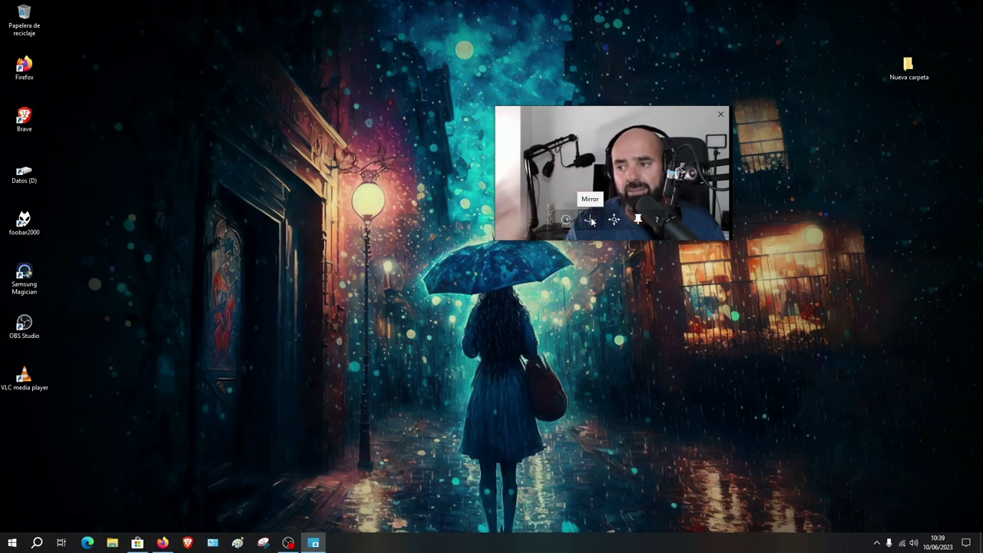
# Mirror the webcam image and switch it back to its original orientation
pyautogui.click(589, 220)
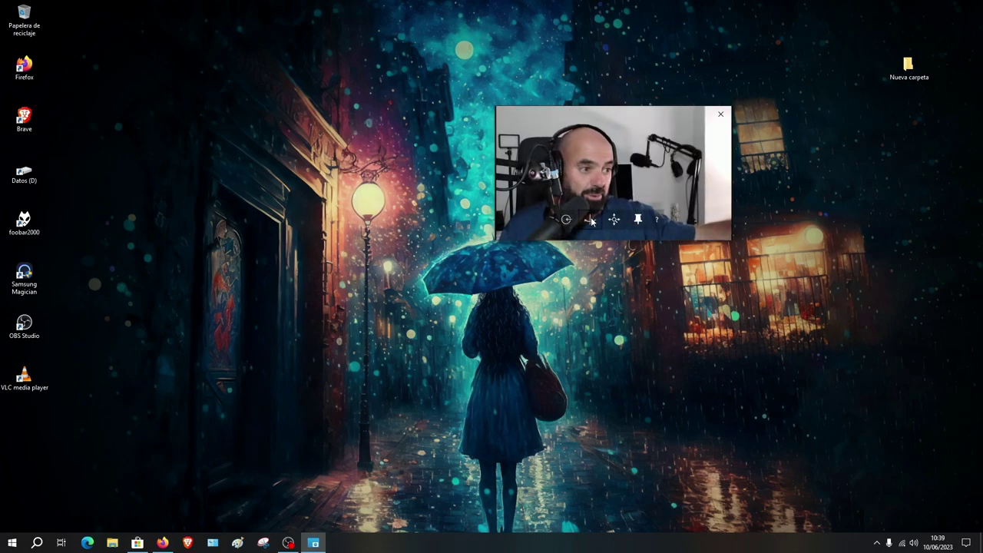
pyautogui.click(587, 222)
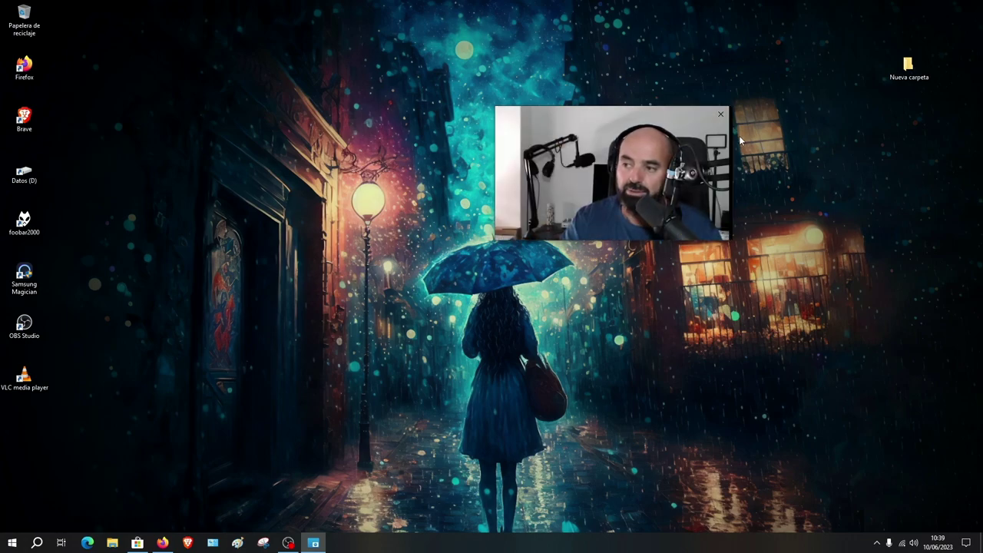
# Place the webcam overlay near the upper-right corner of the desktop, and show the Firefox window beneath it before minimizing Firefox
pyautogui.moveTo(639, 118); pyautogui.dragTo(861, 38)
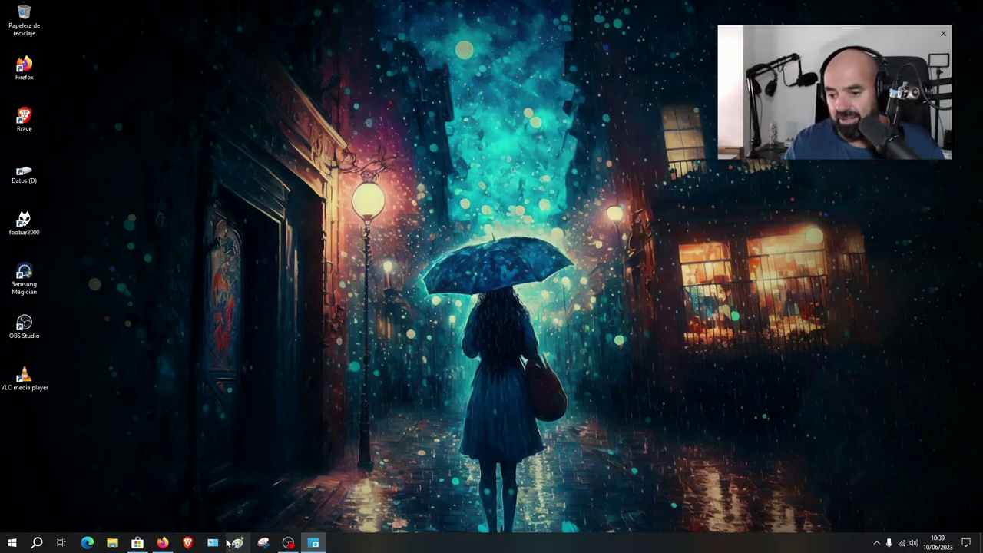
pyautogui.click(163, 543)
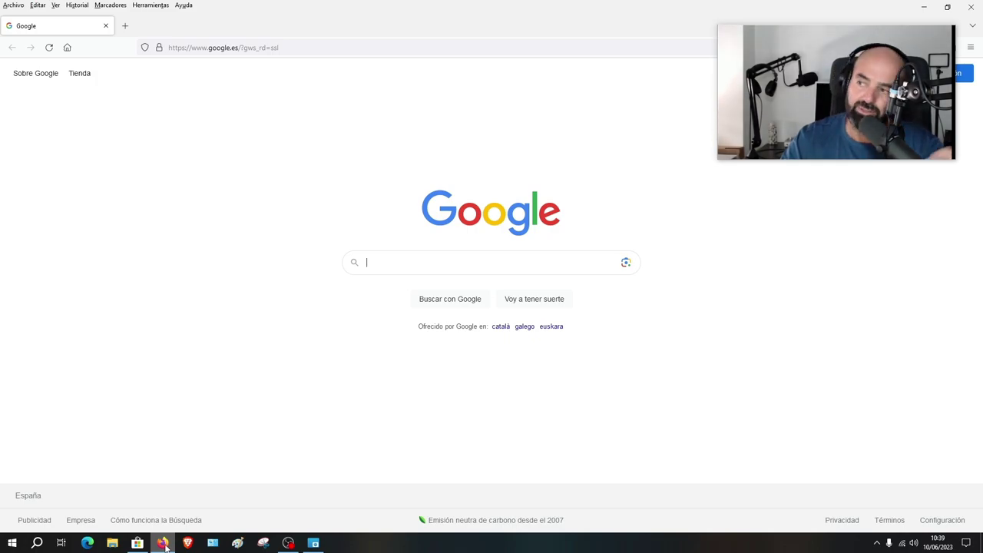
pyautogui.click(163, 543)
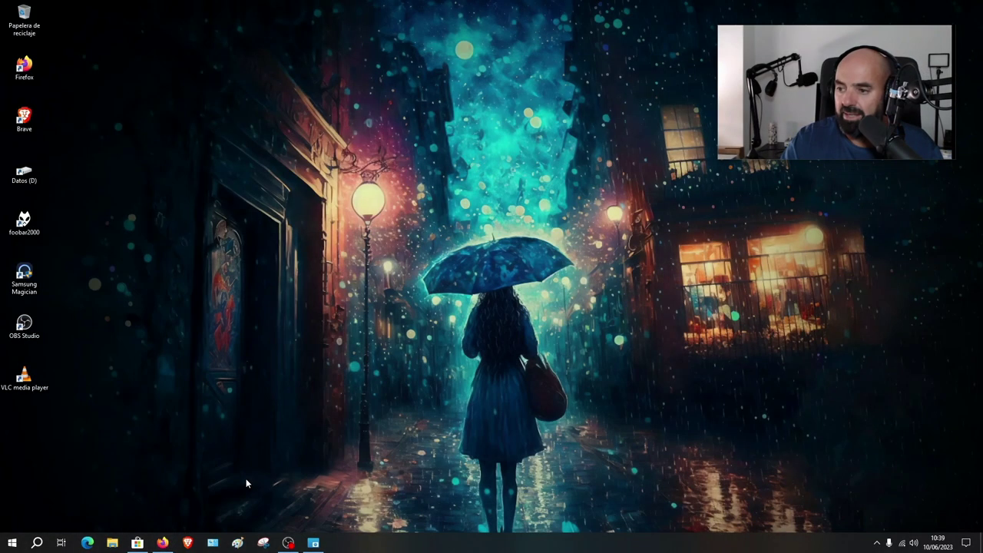
# Move the webcam overlay back to the middle of the desktop, switch to the desk camera, and return to the face camera
pyautogui.moveTo(823, 29); pyautogui.dragTo(589, 146)
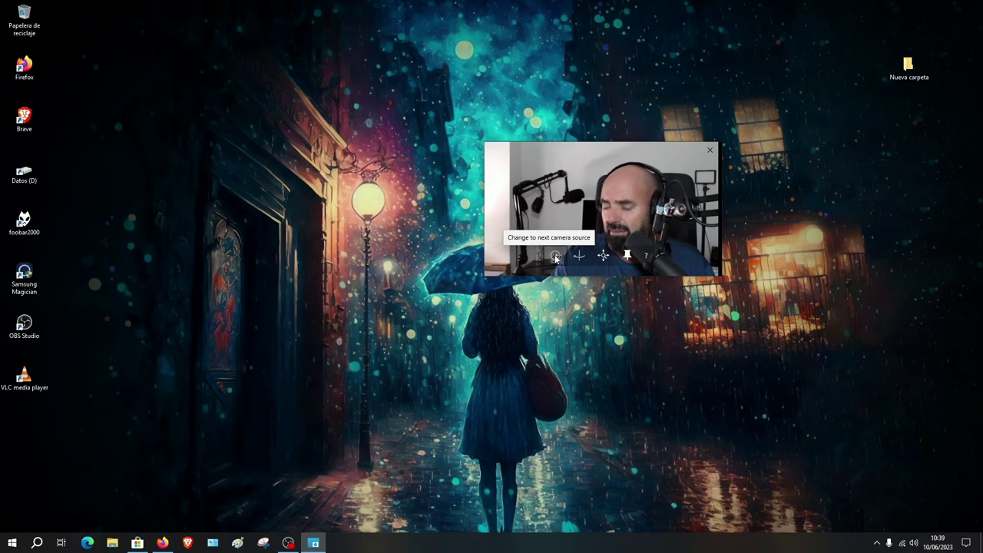
pyautogui.click(556, 257)
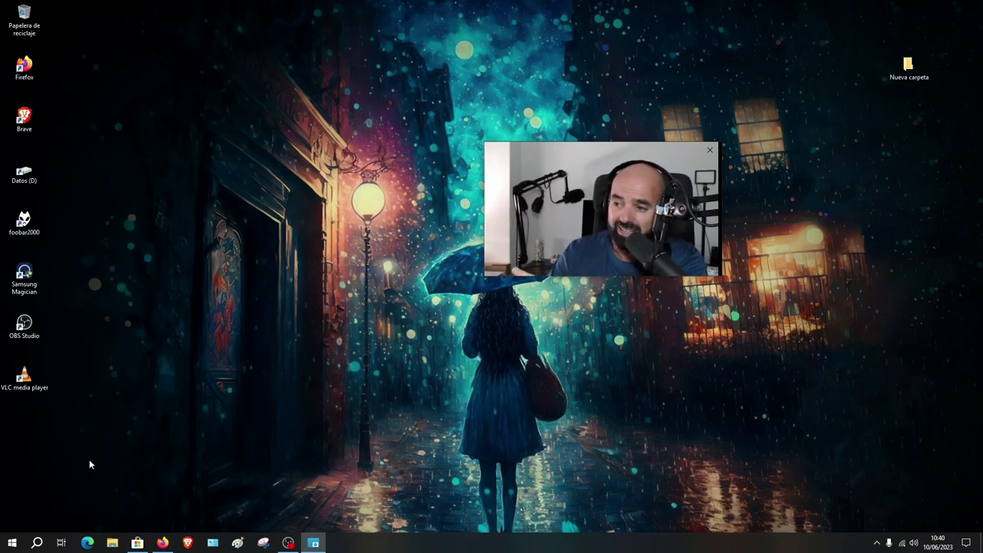
pyautogui.moveTo(508, 242)
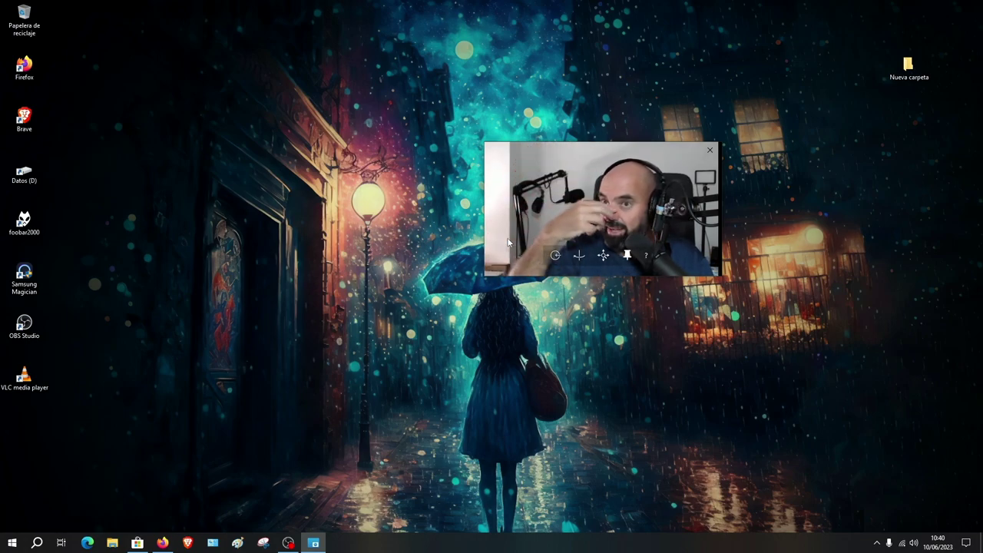
pyautogui.click(555, 255)
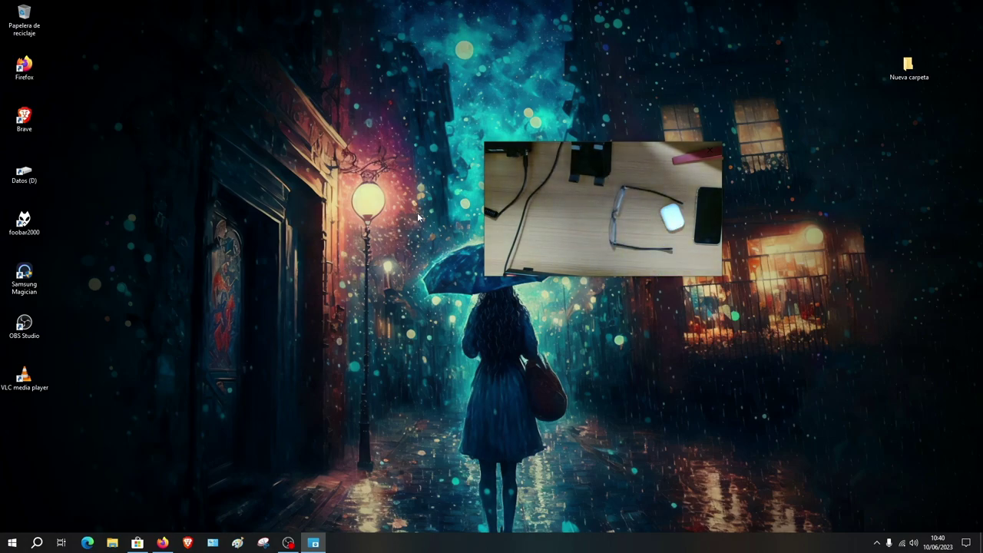
pyautogui.click(555, 255)
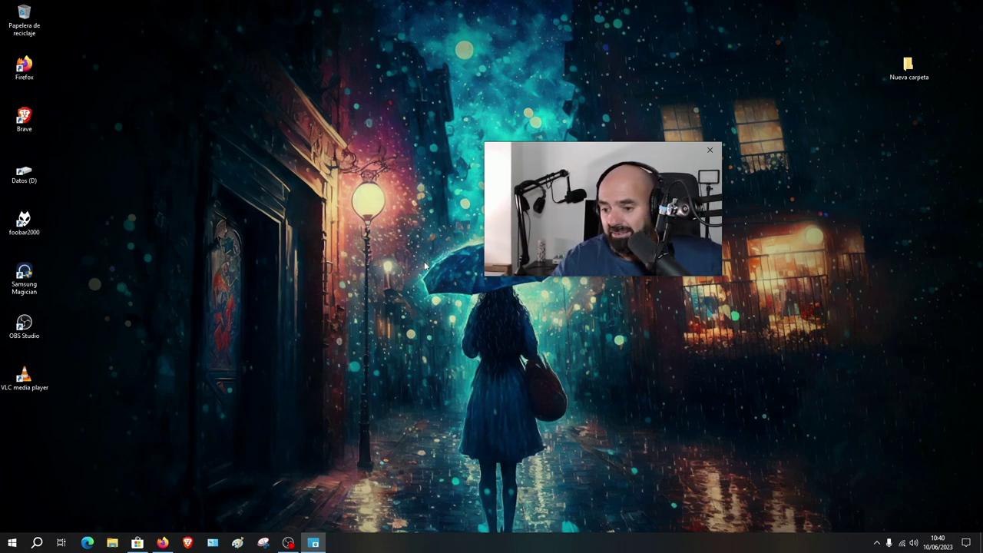
# Switch to Microsoft Store and look through the Webcam PiP overview, related apps and screenshots
pyautogui.click(136, 543)
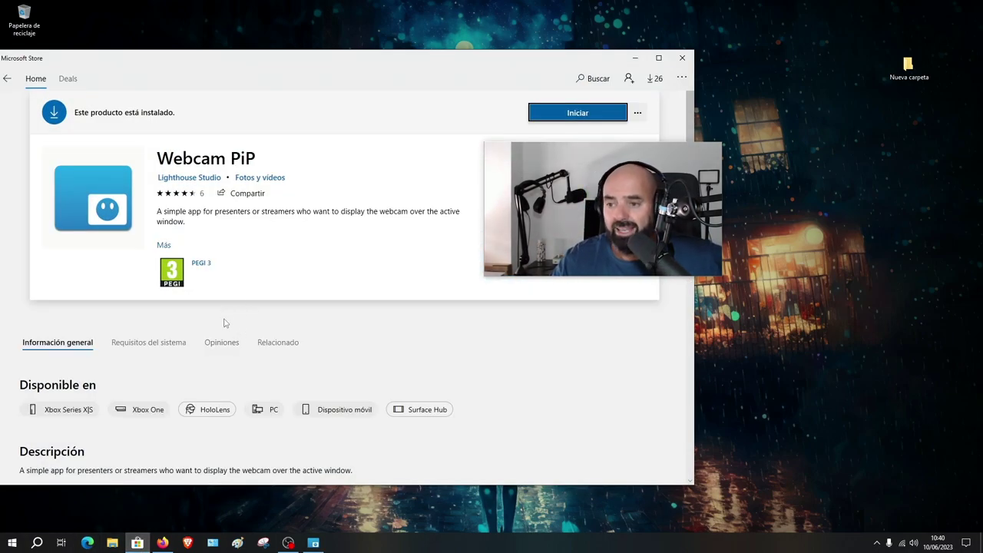
pyautogui.scroll(-10, 225, 323)
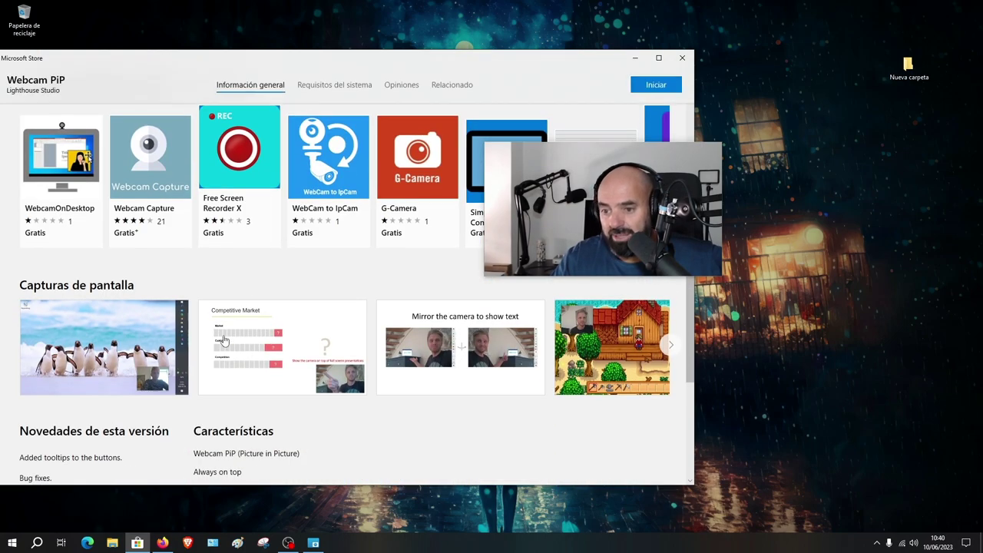
pyautogui.scroll(5, 222, 340)
pyautogui.scroll(-5, 222, 340)
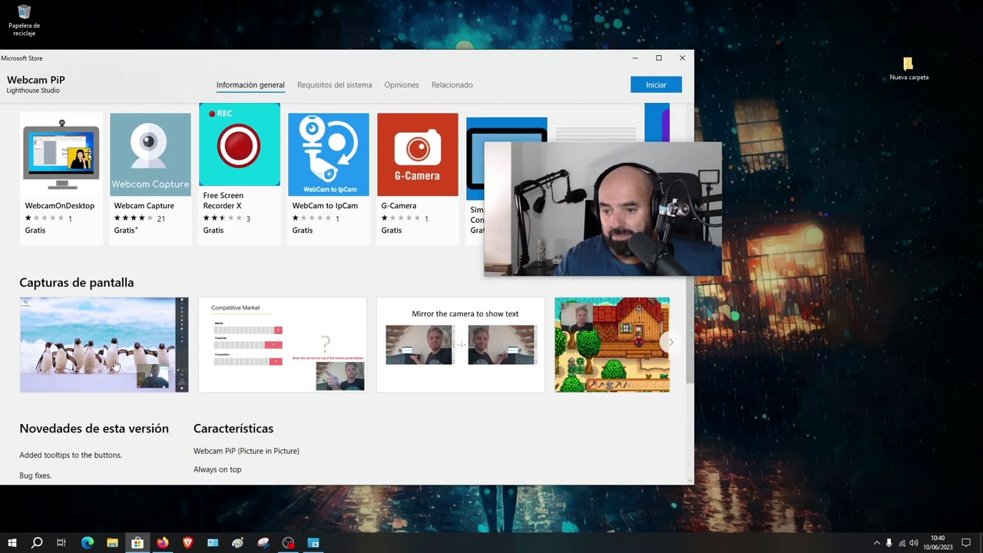
pyautogui.scroll(10, 117, 360)
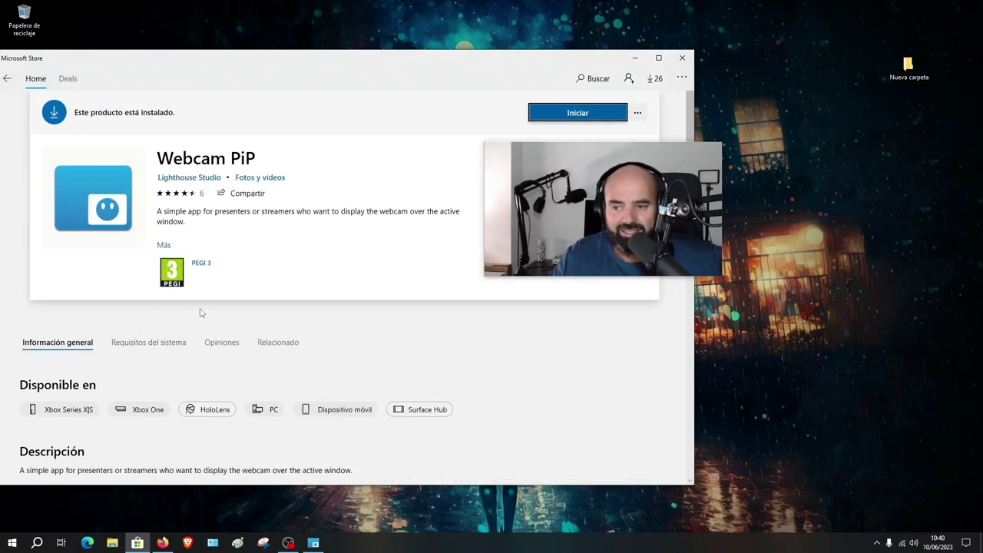
# Check the app's system requirements, reviews and related section, moving the webcam overlay clear of the store window
pyautogui.click(149, 342)
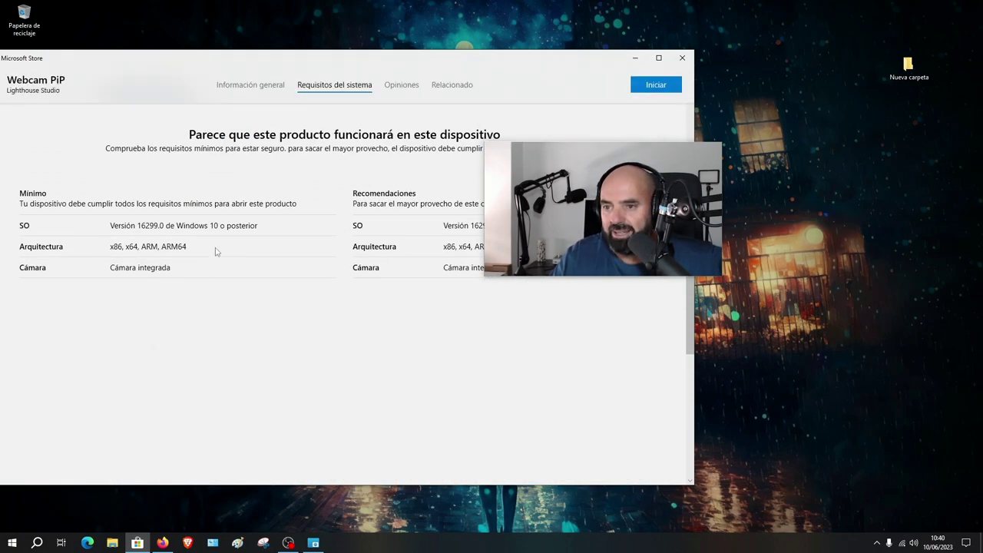
pyautogui.click(397, 89)
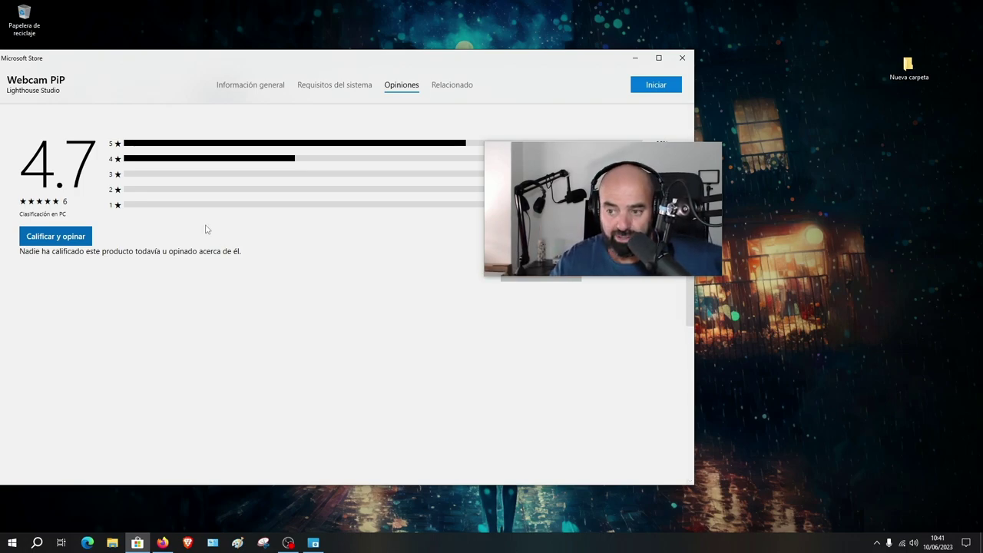
pyautogui.moveTo(557, 143); pyautogui.dragTo(768, 36)
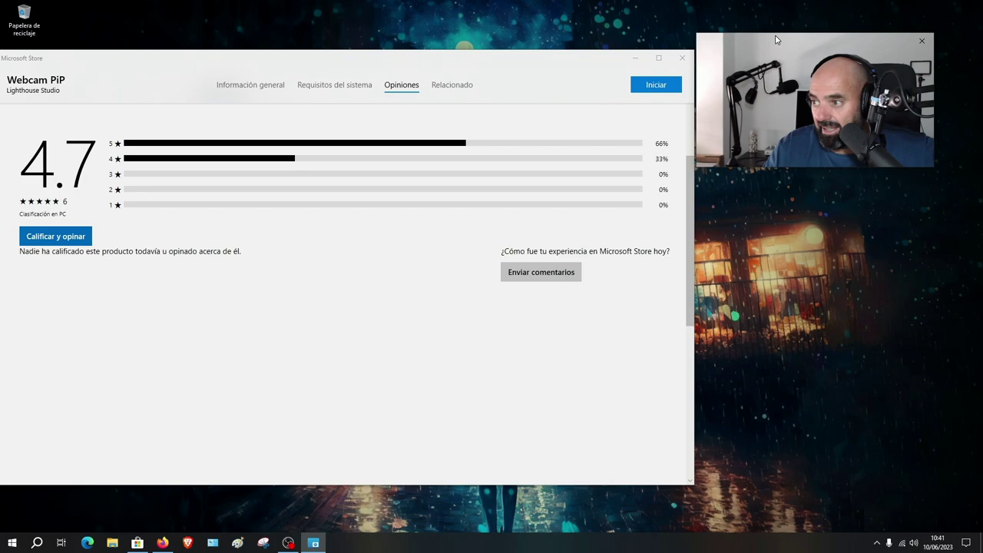
pyautogui.click(455, 87)
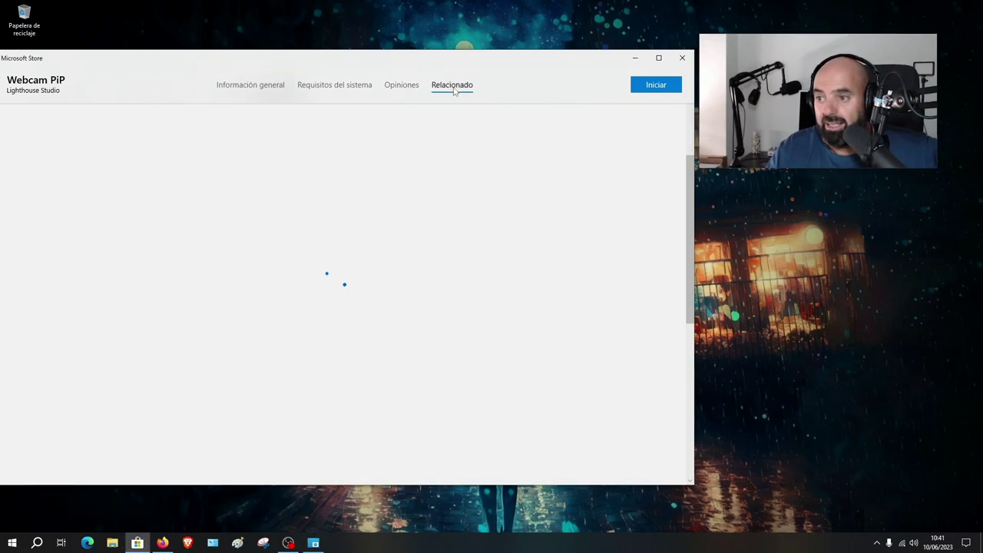
pyautogui.click(400, 90)
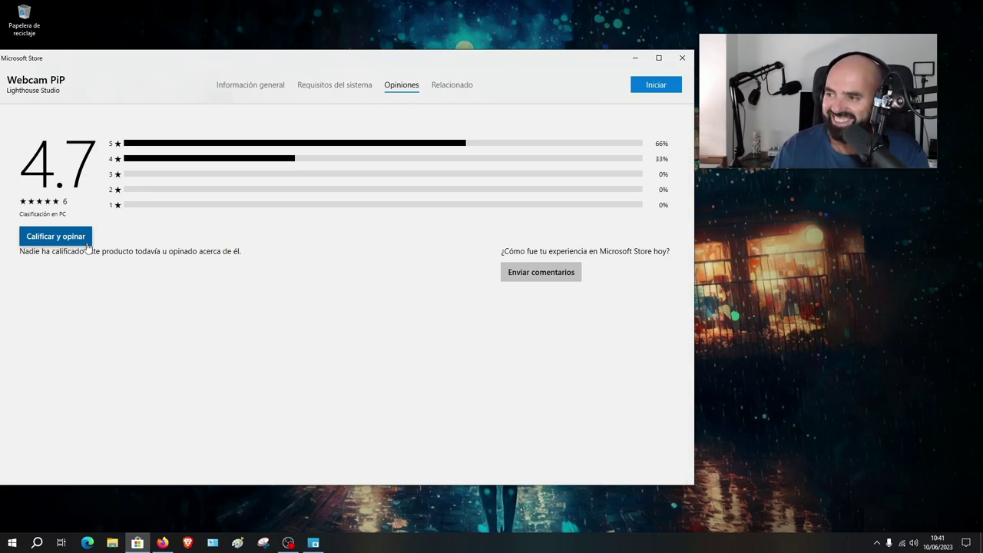
# Return to the Webcam PiP general information, review its description and suggested apps, and close the store window
pyautogui.click(260, 84)
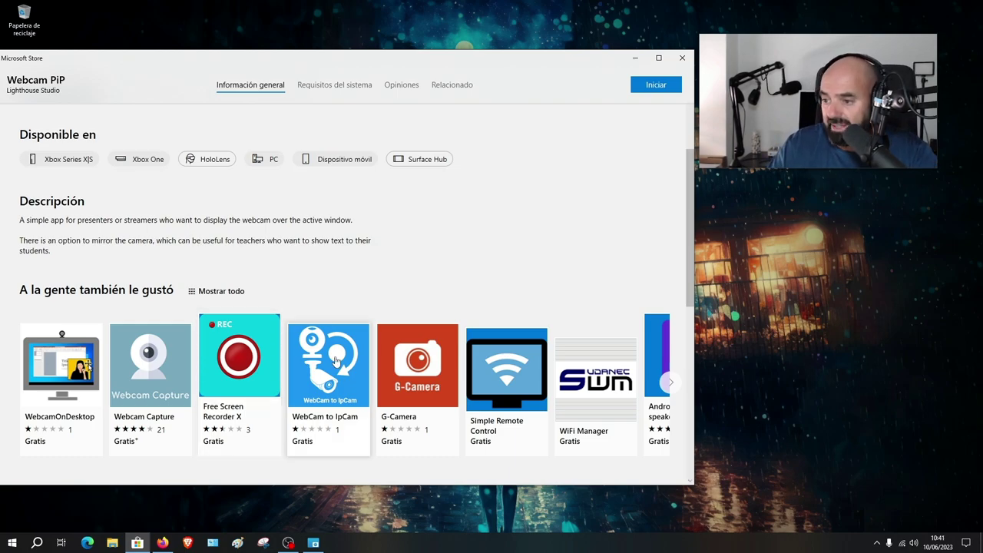
pyautogui.scroll(-2, 373, 357)
pyautogui.scroll(3, 377, 323)
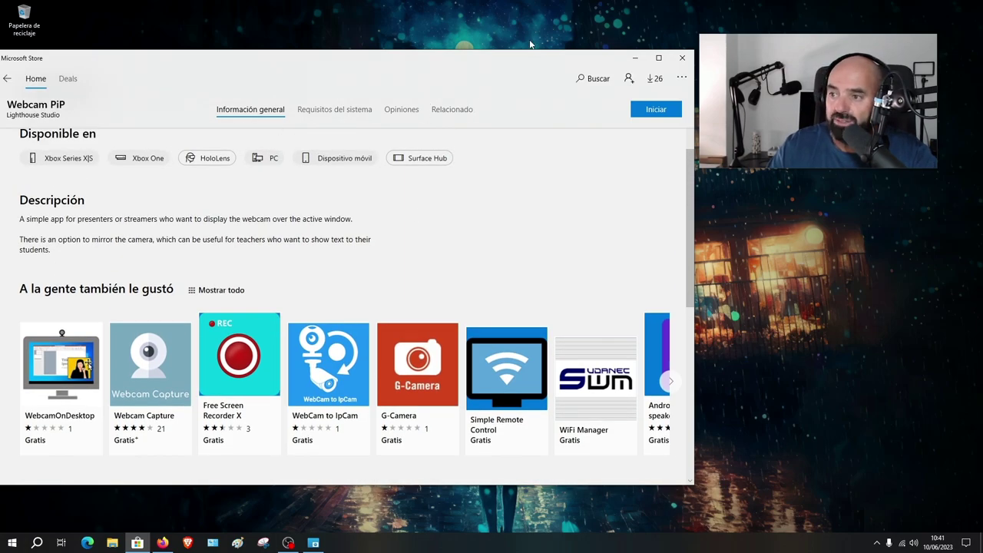
pyautogui.click(682, 58)
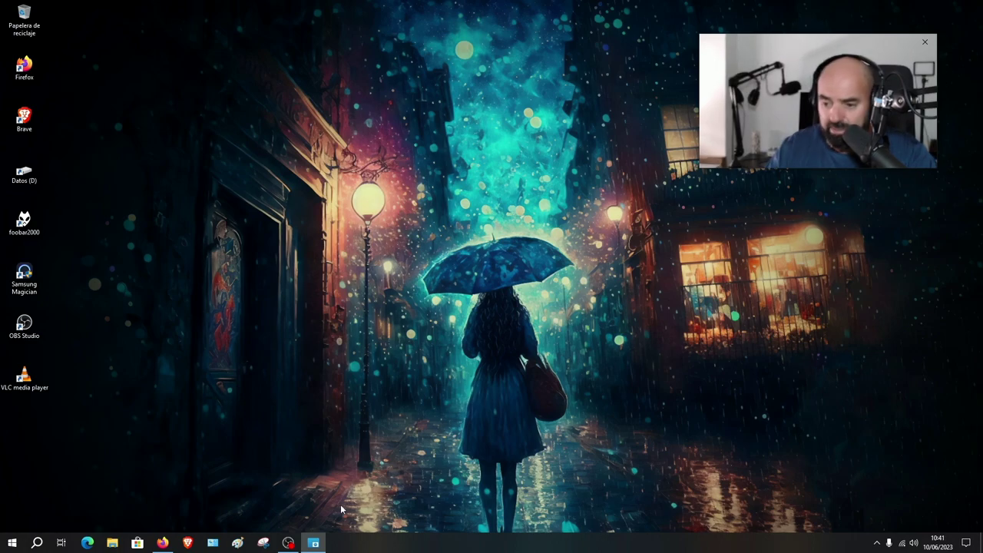
# Switch to OBS Studio, minimize and reopen its window, and move it clear of the webcam overlay
pyautogui.click(288, 543)
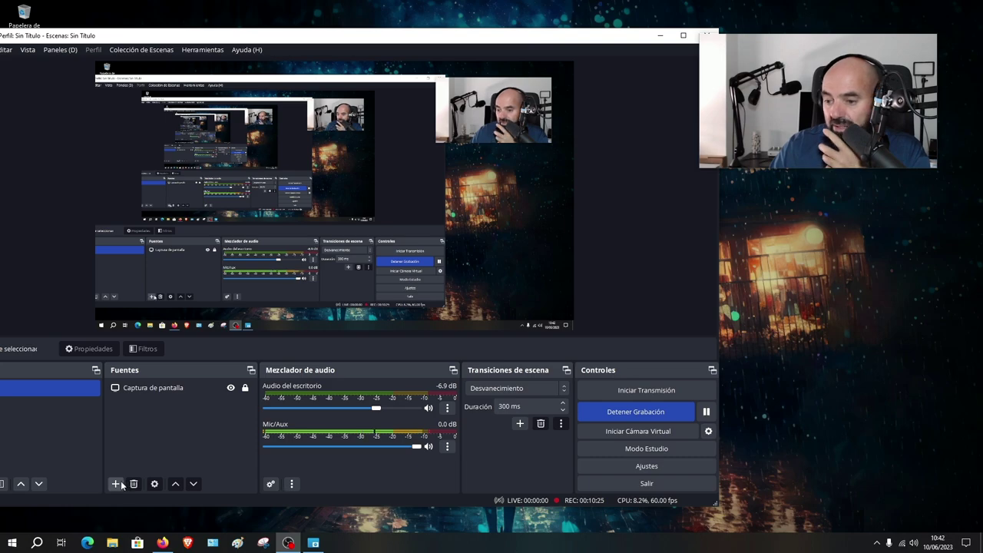
pyautogui.click(657, 36)
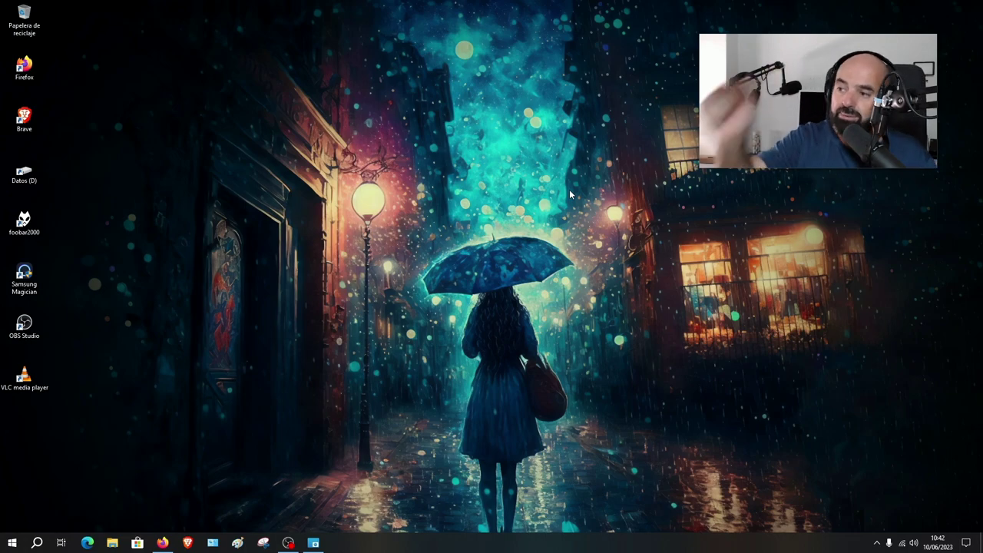
pyautogui.click(288, 543)
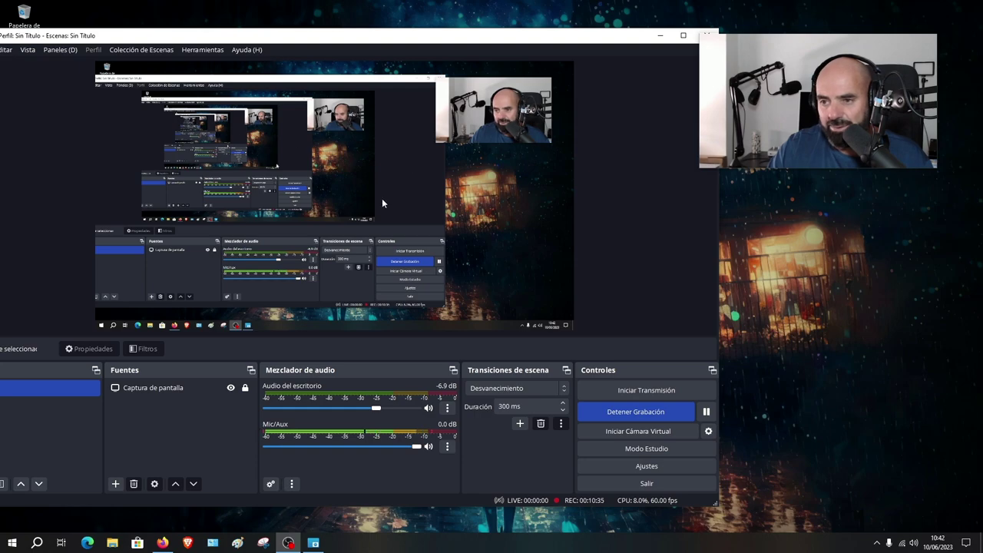
pyautogui.moveTo(450, 44); pyautogui.dragTo(410, 36)
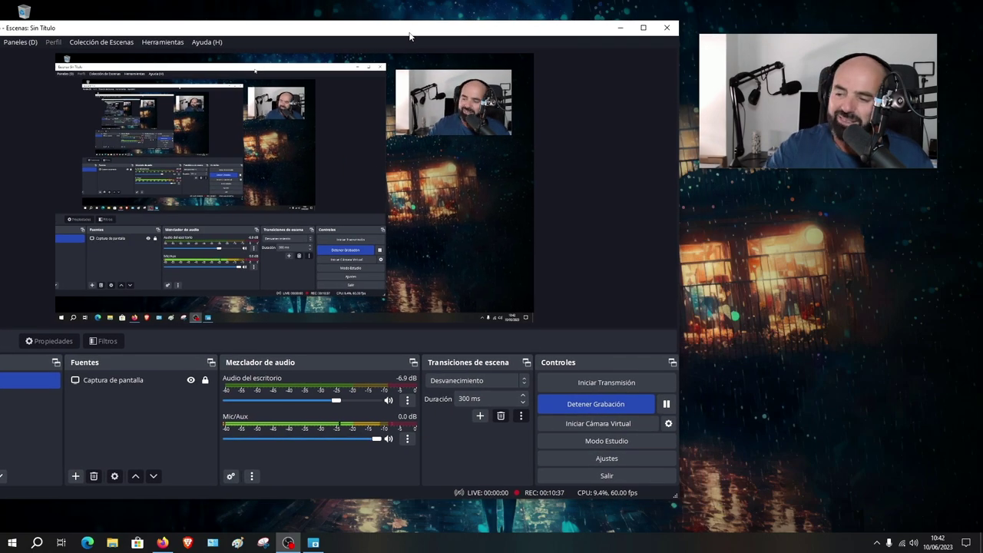